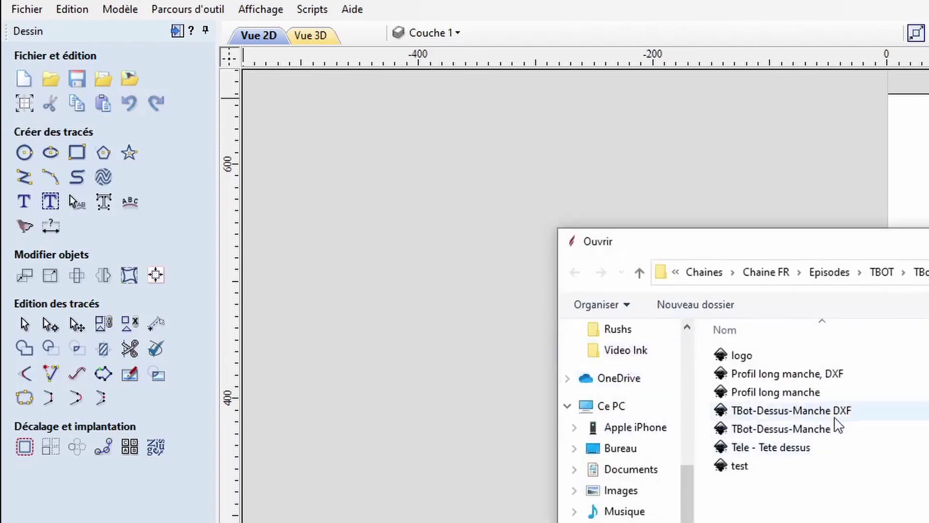
Step: Import the TBot-Dessus-Manche DXF drawing and rotate it by a relative angle of 90° about its centre
{"action": "double_click", "coordinate": [830, 421]}
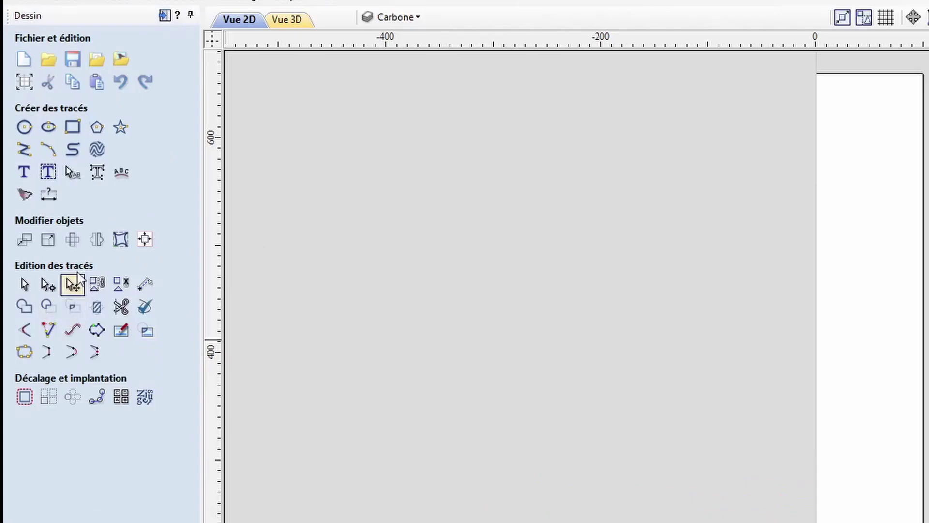
{"action": "left_click", "coordinate": [73, 241]}
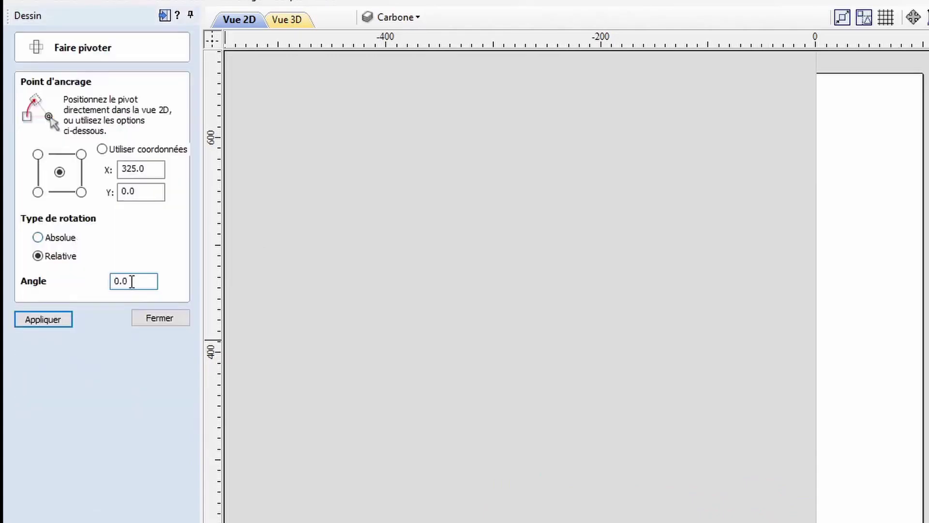
{"action": "type", "text": "90"}
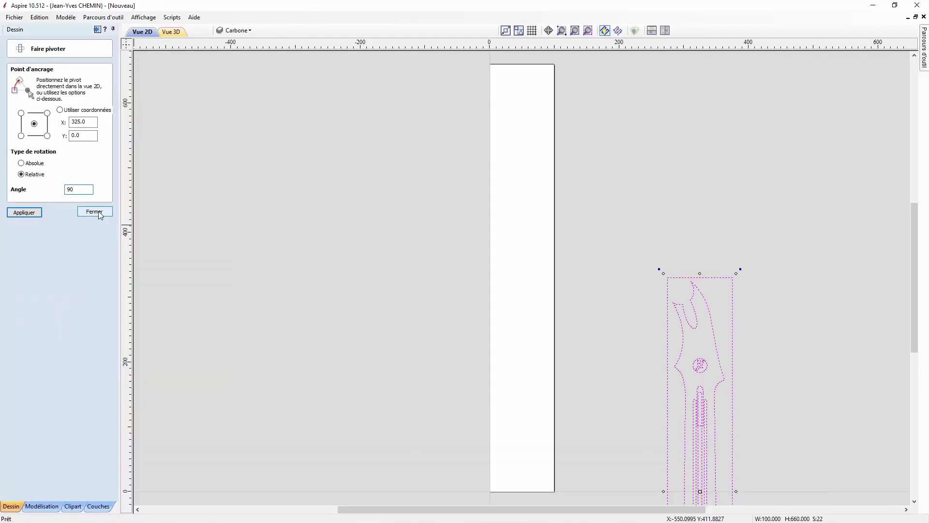
{"action": "left_click", "coordinate": [186, 318]}
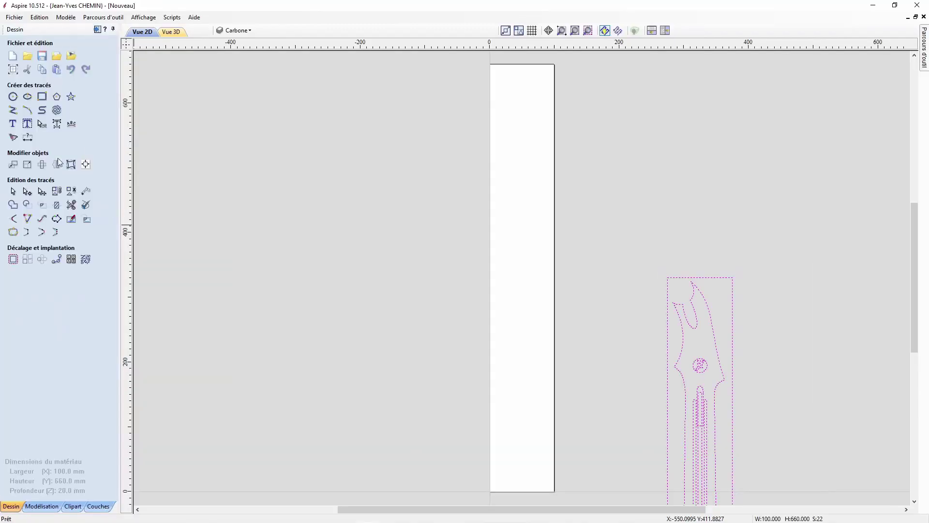
Step: Align the rotated drawing to the centre of the material in both directions
{"action": "left_click", "coordinate": [86, 164]}
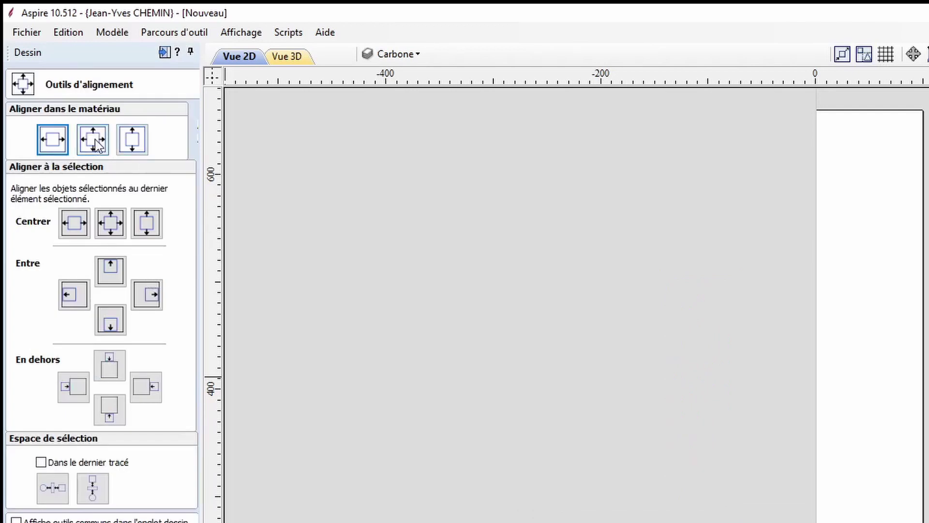
{"action": "left_click", "coordinate": [93, 140]}
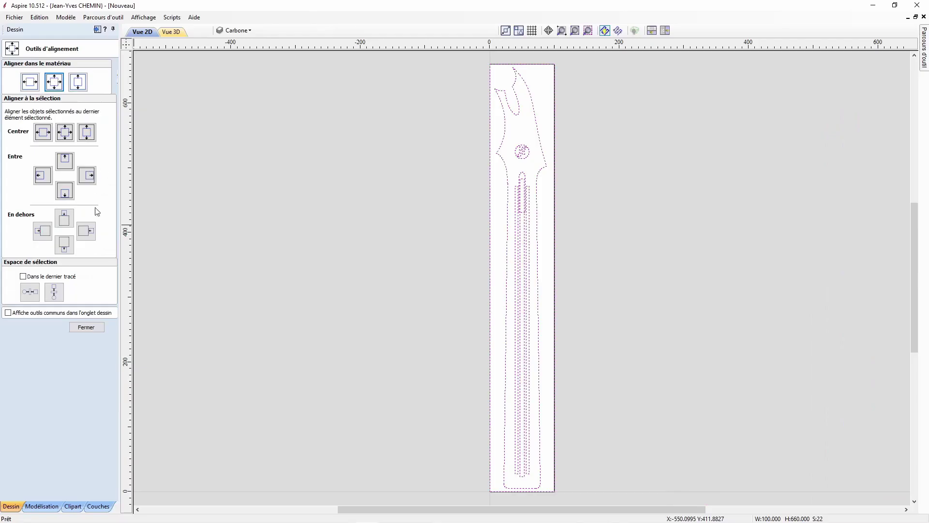
{"action": "left_click", "coordinate": [93, 330]}
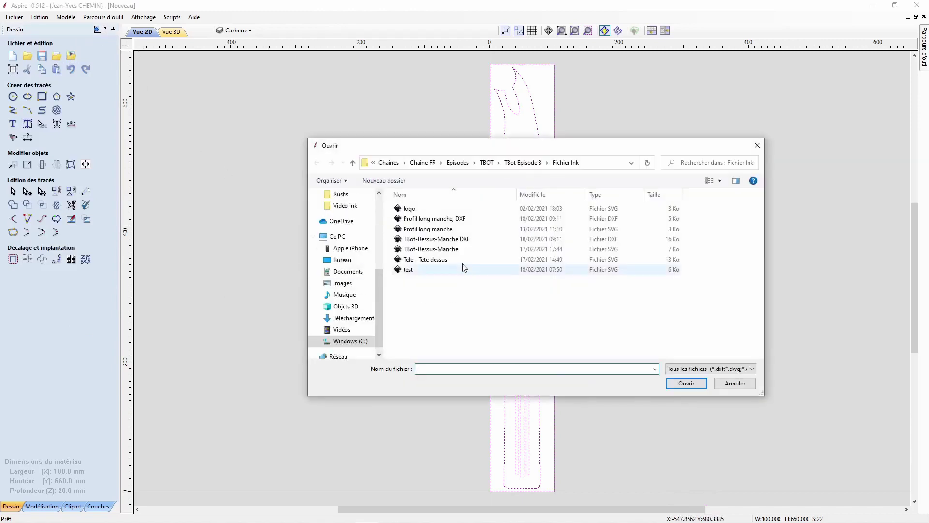
Step: Import the file "Profil long manche, DXF" and place the profile, rotated 90°, just to the left of the board
{"action": "double_click", "coordinate": [457, 219]}
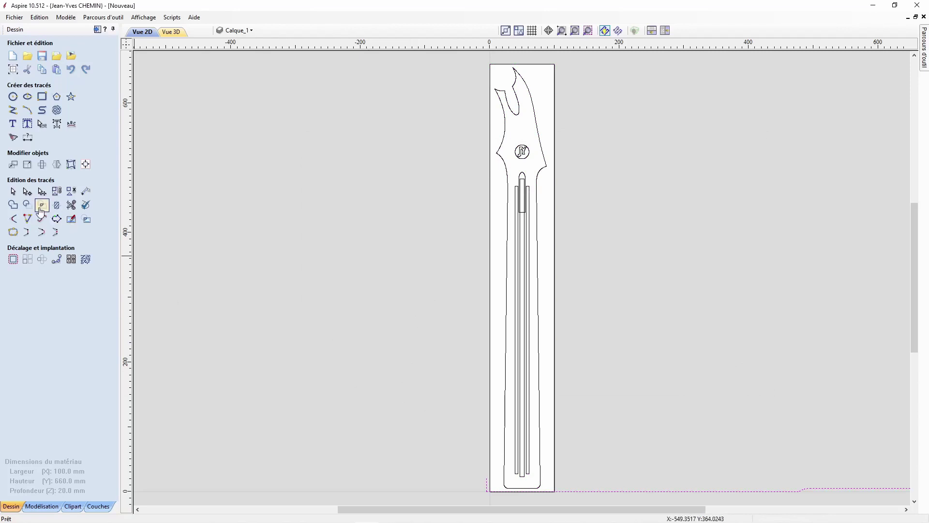
{"action": "left_click", "coordinate": [42, 165]}
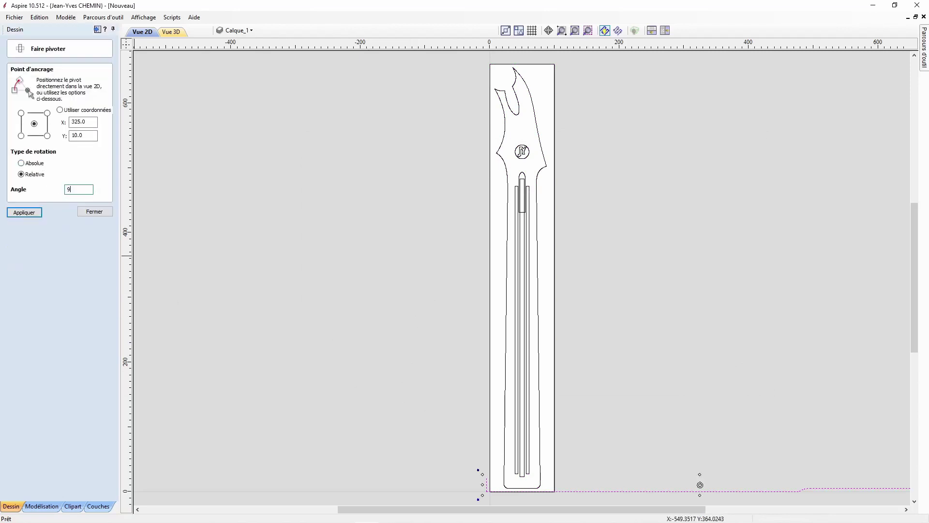
{"action": "key", "text": "Return"}
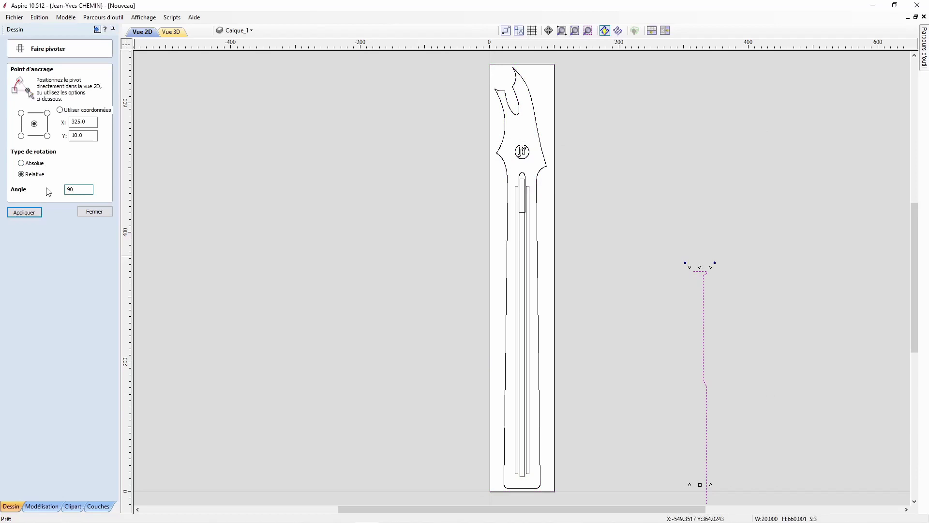
{"action": "left_click", "coordinate": [93, 212]}
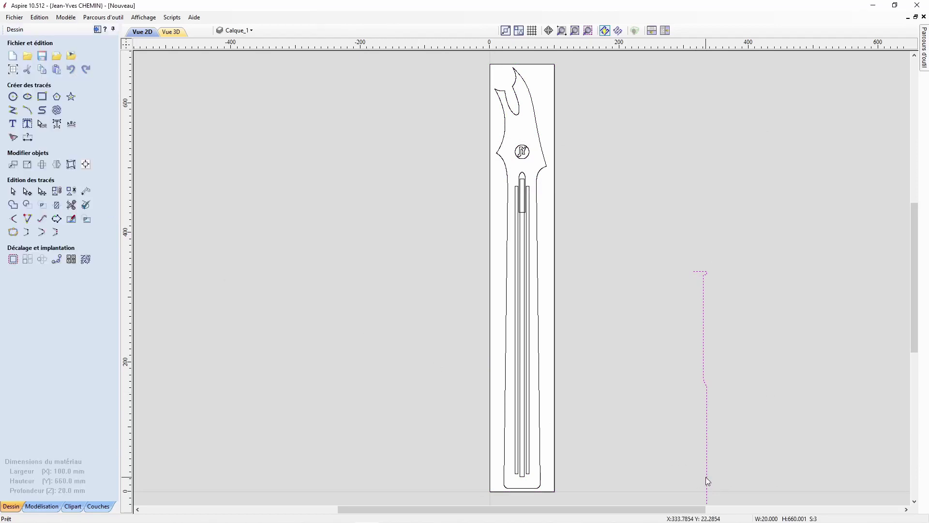
{"action": "mouse_move", "coordinate": [707, 480]}
{"action": "left_mouse_down"}
{"action": "mouse_move", "coordinate": [489, 318]}
{"action": "mouse_move", "coordinate": [425, 290]}
{"action": "mouse_move", "coordinate": [441, 278]}
{"action": "left_mouse_up"}
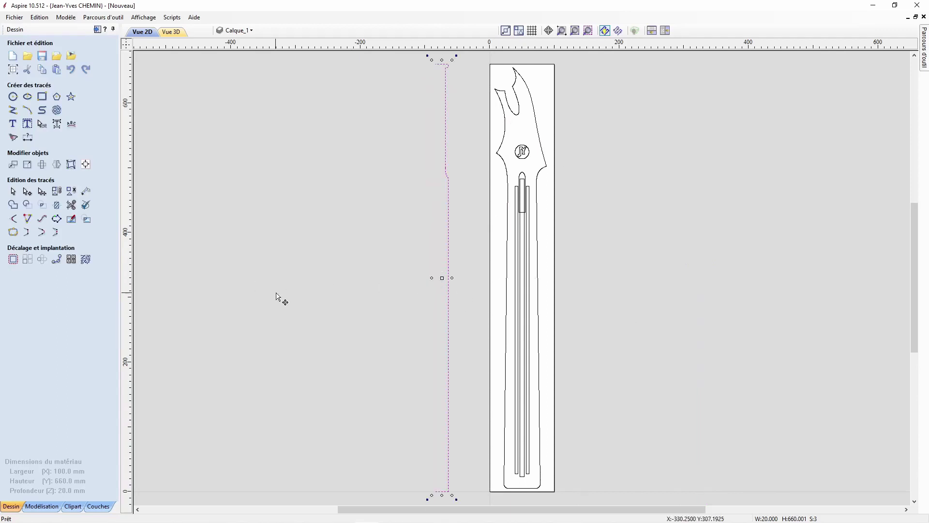
Step: Join all open vectors of the board drawing and the profile with a 0.01 mm tolerance
{"action": "left_click", "coordinate": [367, 57]}
{"action": "left_click_drag", "start_coordinate": [376, 53], "coordinate": [593, 498]}
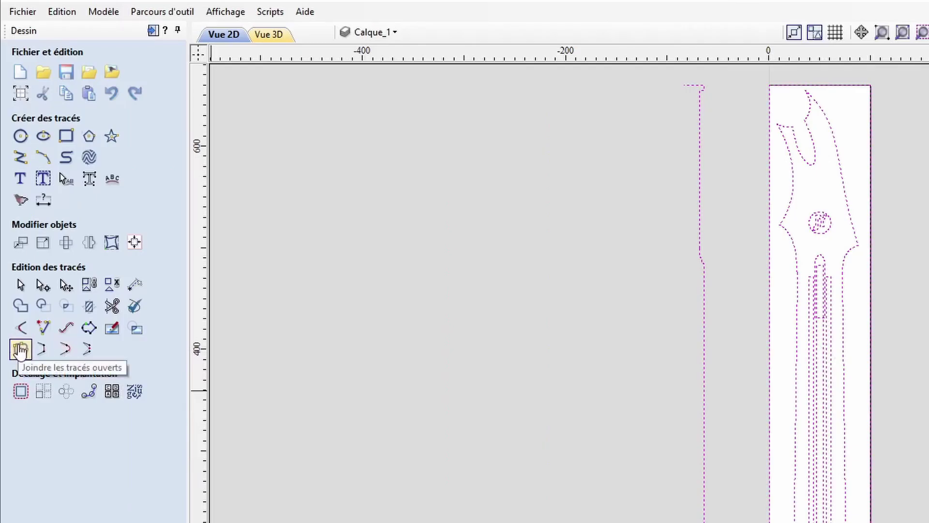
{"action": "left_click", "coordinate": [19, 349]}
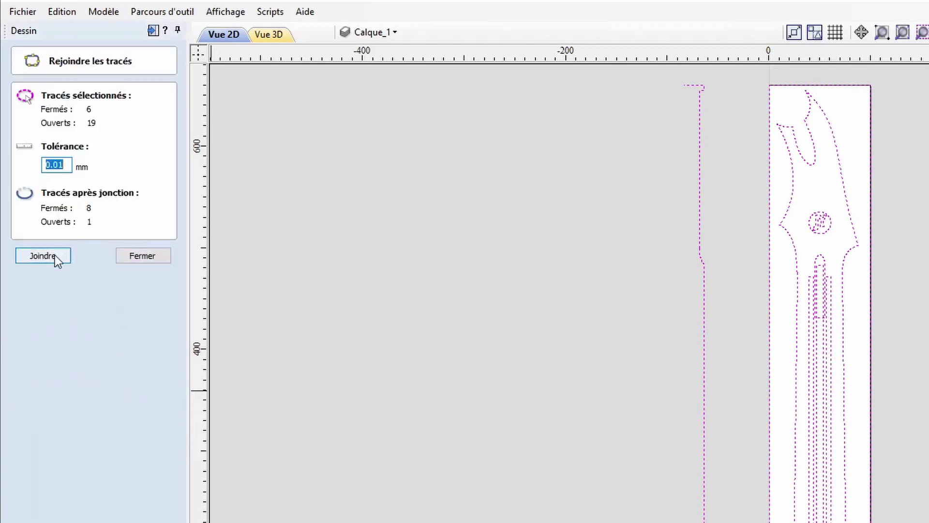
{"action": "left_click", "coordinate": [54, 256]}
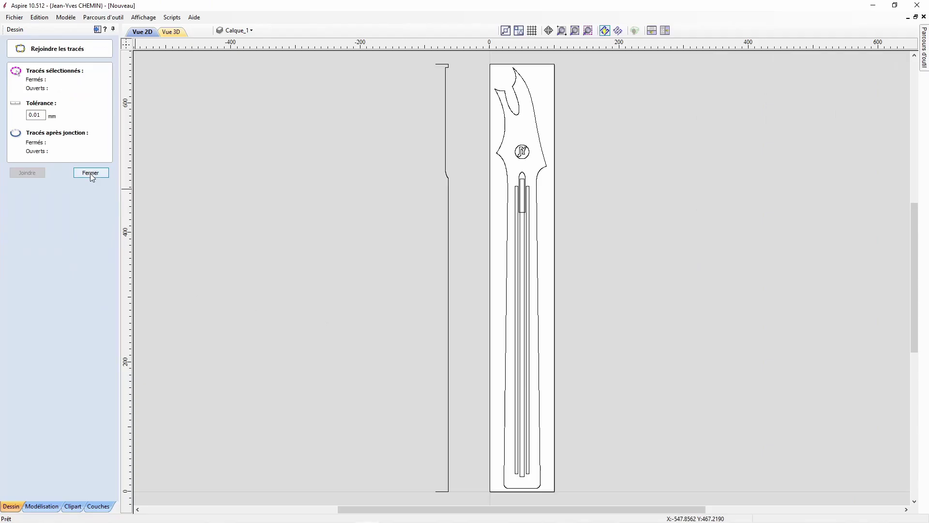
{"action": "left_click", "coordinate": [91, 174]}
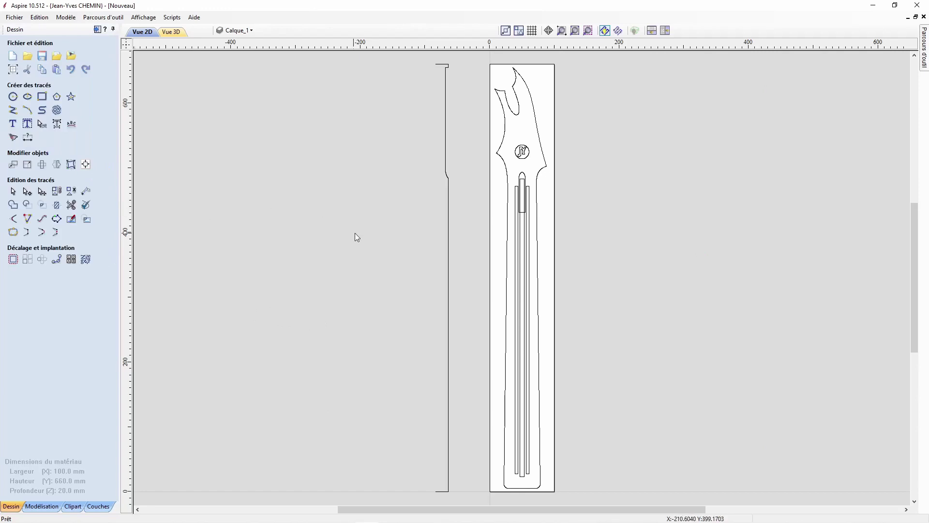
Step: Hide the layers 0, Fut, TR, loGO and Carbone, leaving only Planche and Calque_1 displayed
{"action": "left_click", "coordinate": [247, 30]}
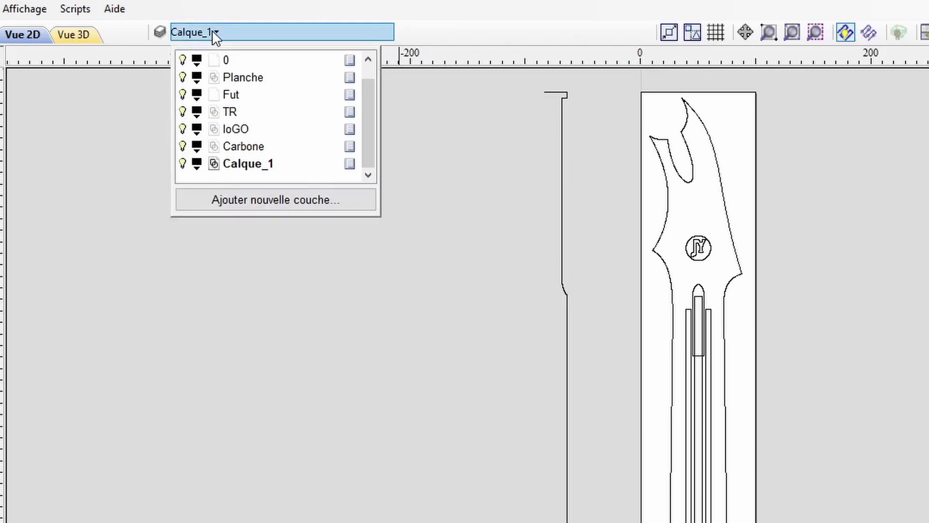
{"action": "left_click", "coordinate": [183, 59]}
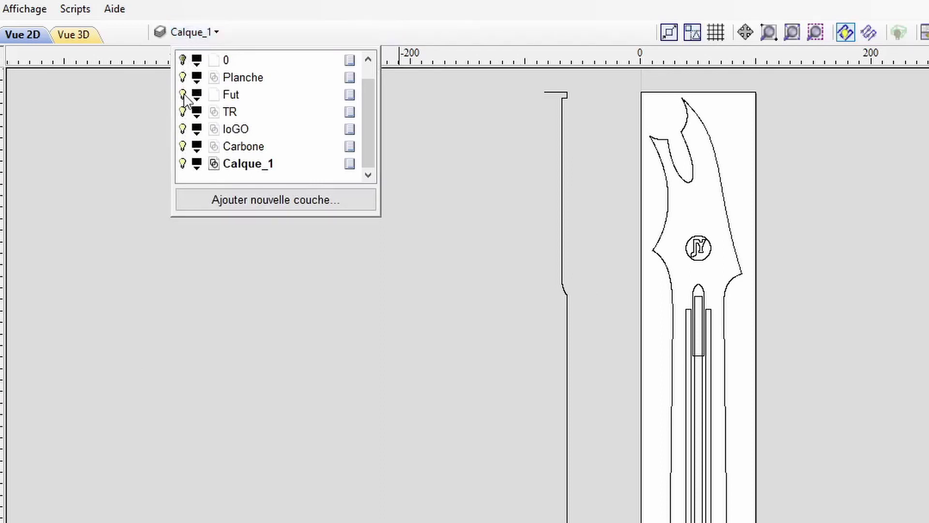
{"action": "left_click", "coordinate": [182, 112]}
{"action": "left_click", "coordinate": [182, 129]}
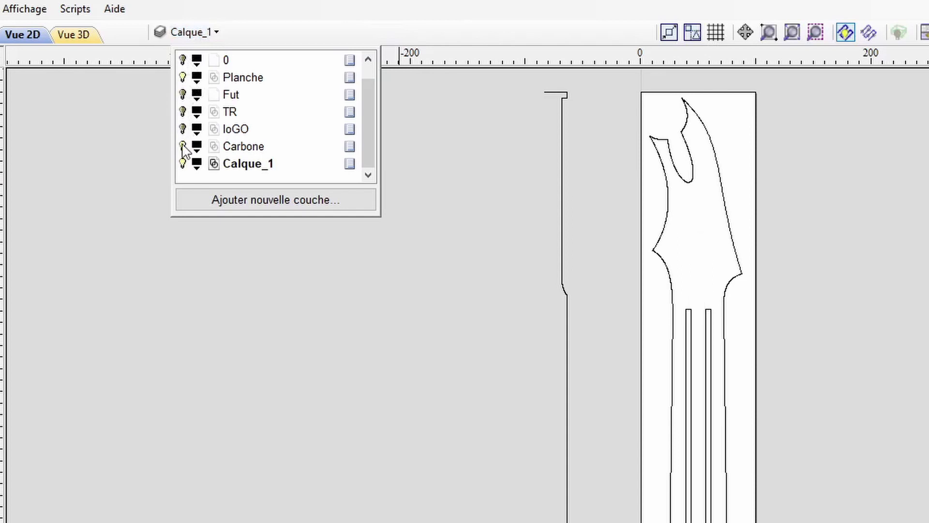
{"action": "left_click", "coordinate": [182, 145]}
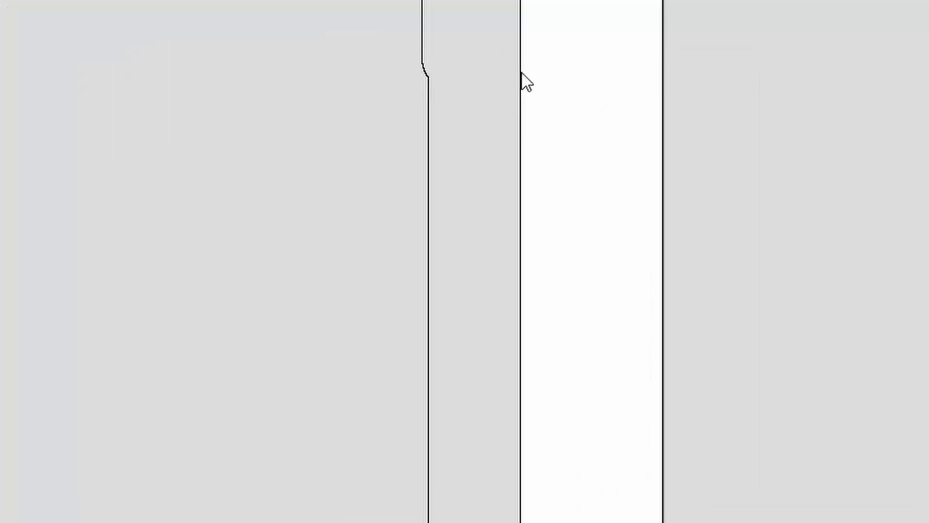
Step: Split the board's rectangle into separate upper and lower halves at the midpoints of its long sides using node editing
{"action": "left_click", "coordinate": [521, 72]}
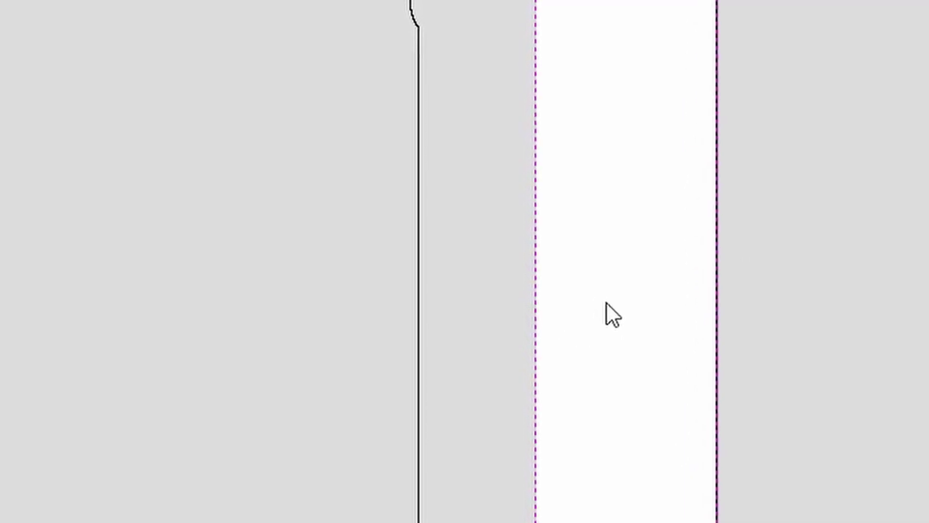
{"action": "key", "text": "n"}
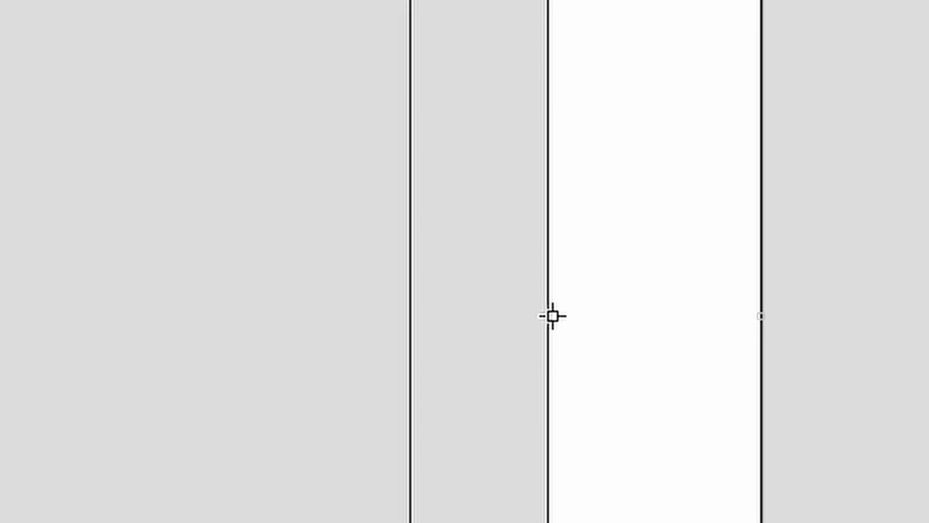
{"action": "left_click", "coordinate": [552, 316]}
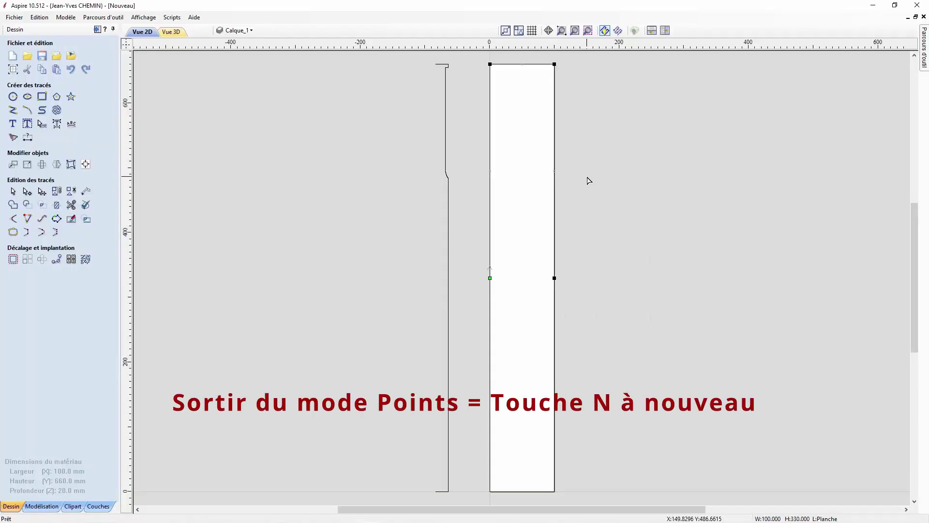
{"action": "key", "text": "n"}
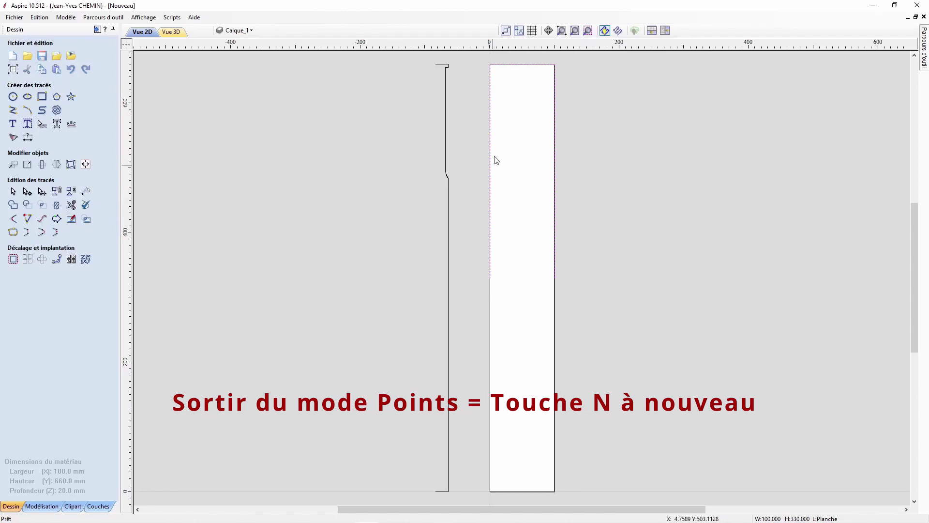
Step: Set the lower and upper halves of the rectangle as the drive rails of a Double vecteurs de forme shape
{"action": "left_click", "coordinate": [490, 312]}
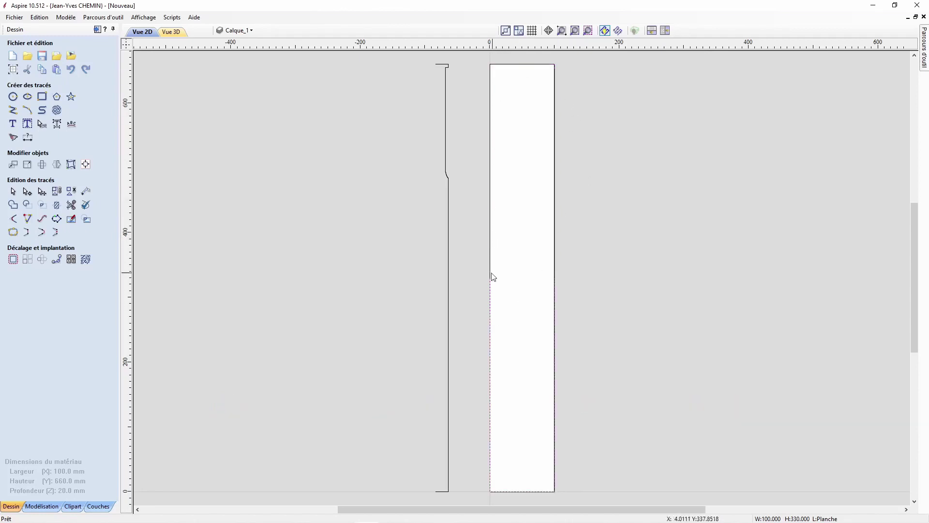
{"action": "left_click", "coordinate": [490, 247], "text": "shift"}
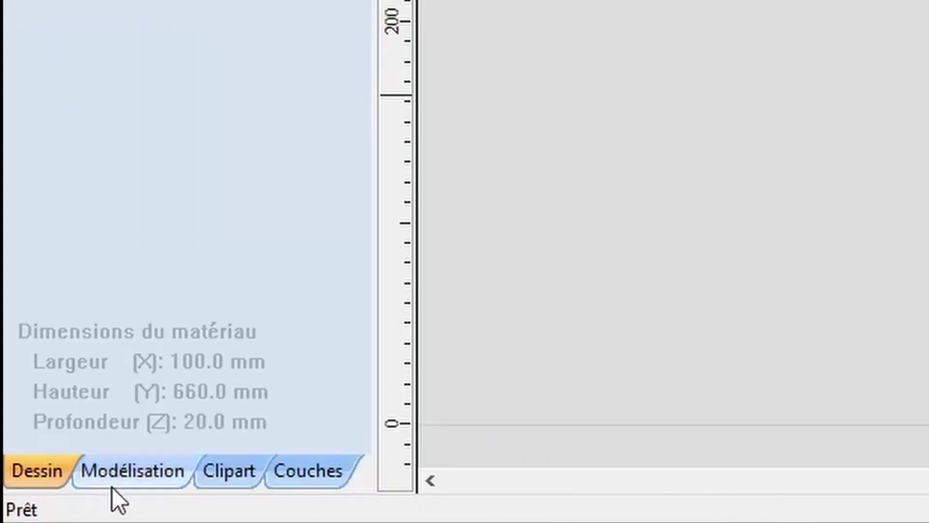
{"action": "left_click", "coordinate": [43, 506]}
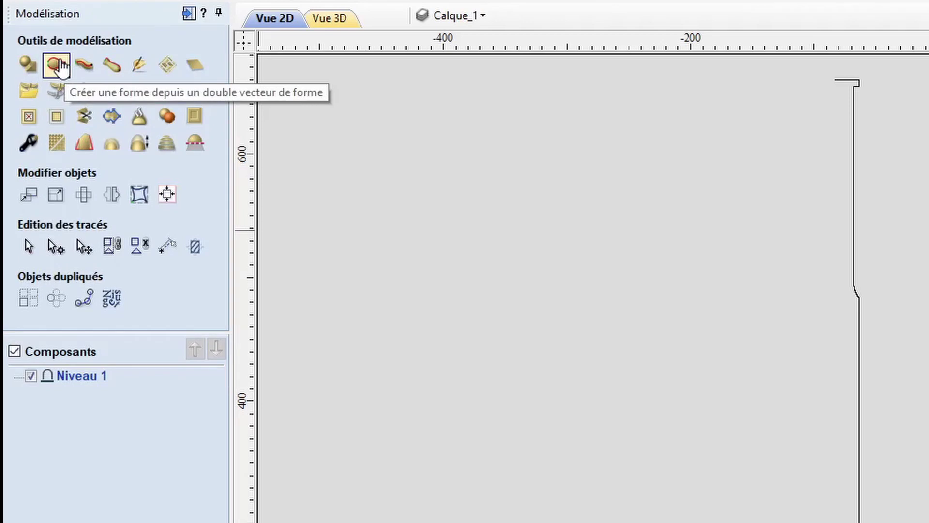
{"action": "left_click", "coordinate": [59, 63]}
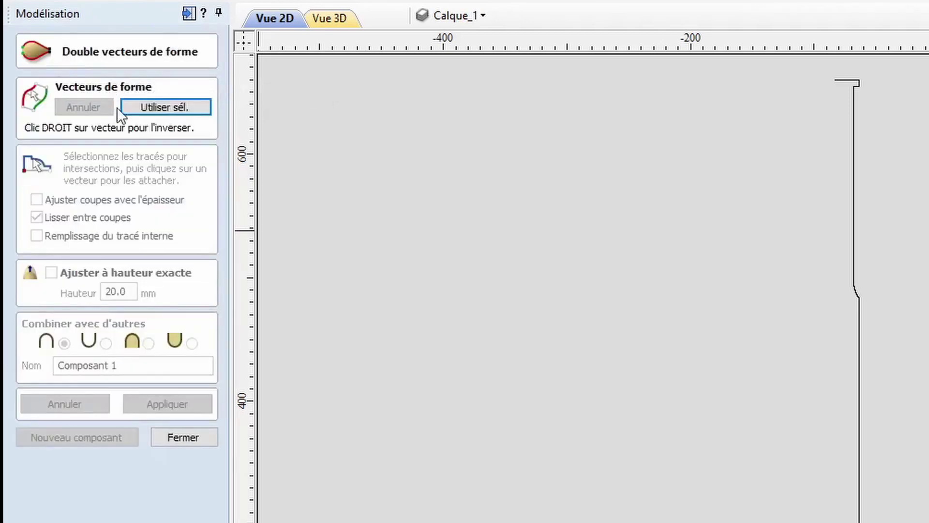
{"action": "left_click", "coordinate": [178, 107]}
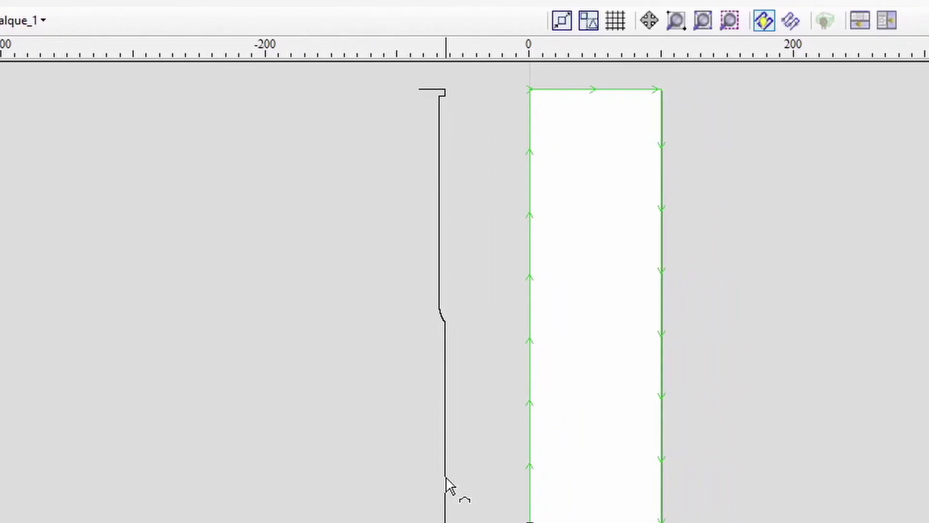
Step: Attach the handle profile as the cross-section at the upper right and upper left corners of the board's rail
{"action": "left_click", "coordinate": [552, 479]}
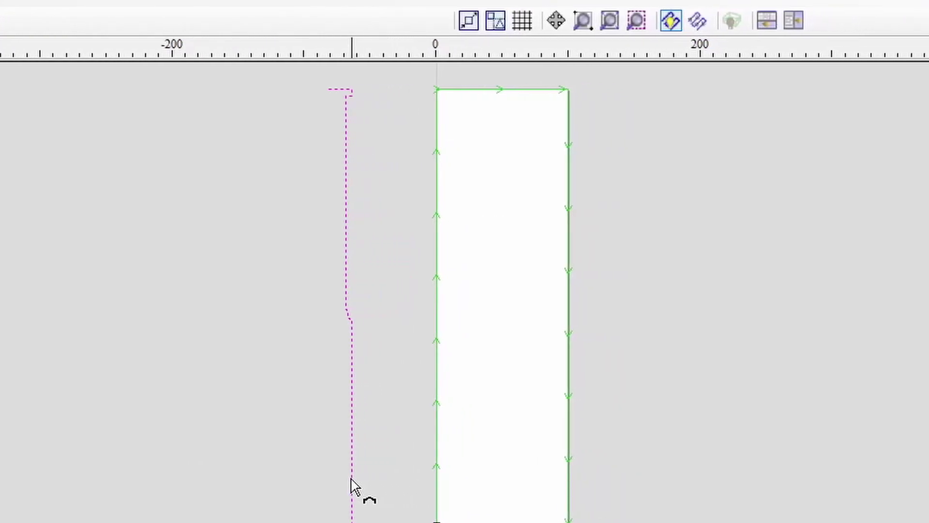
{"action": "left_click", "coordinate": [568, 90]}
{"action": "left_click", "coordinate": [569, 91]}
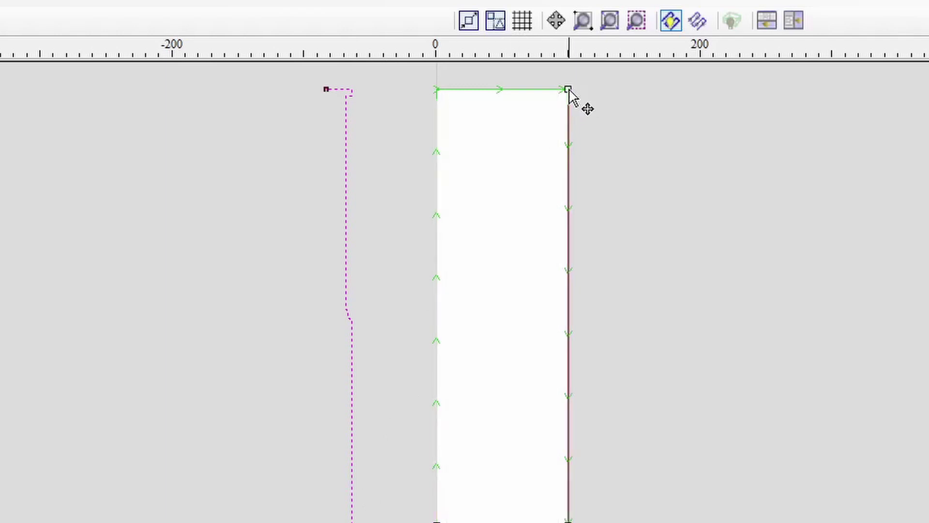
{"action": "left_click", "coordinate": [437, 90]}
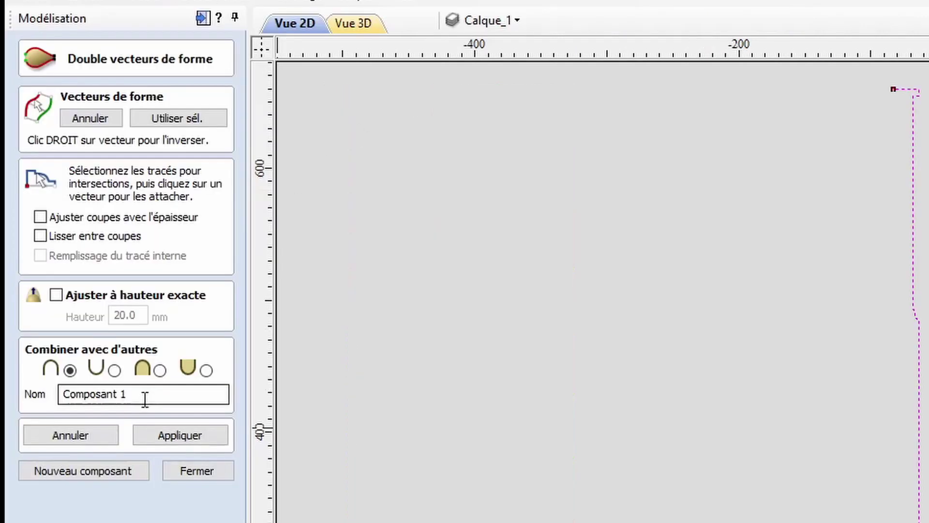
Step: Name the component Profil, generate the shape and show it in the 3D view
{"action": "left_click_drag", "start_coordinate": [145, 397], "coordinate": [41, 400]}
{"action": "type", "text": "Profil"}
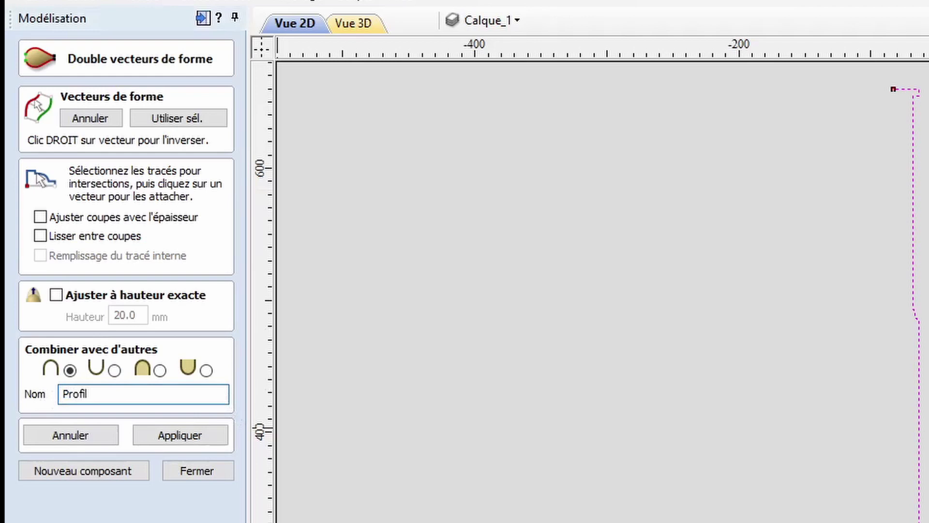
{"action": "left_click", "coordinate": [187, 434]}
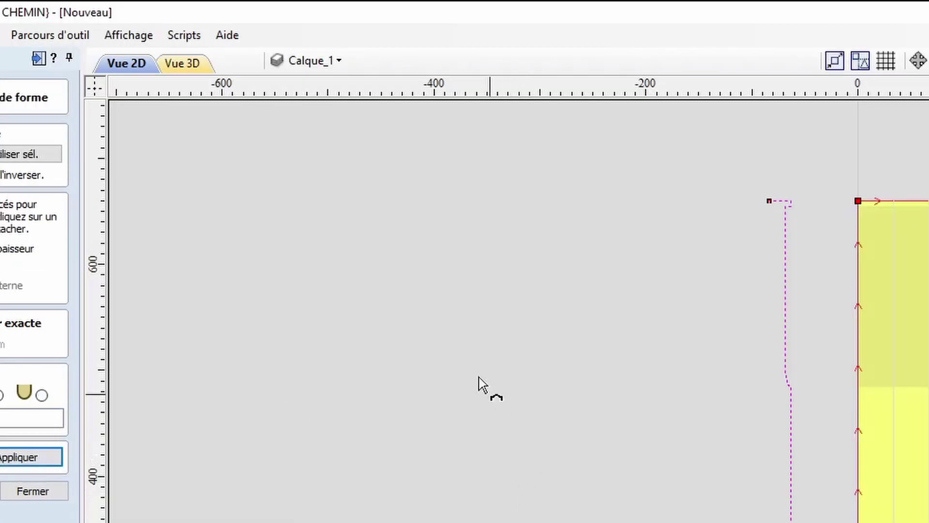
{"action": "left_click", "coordinate": [190, 68]}
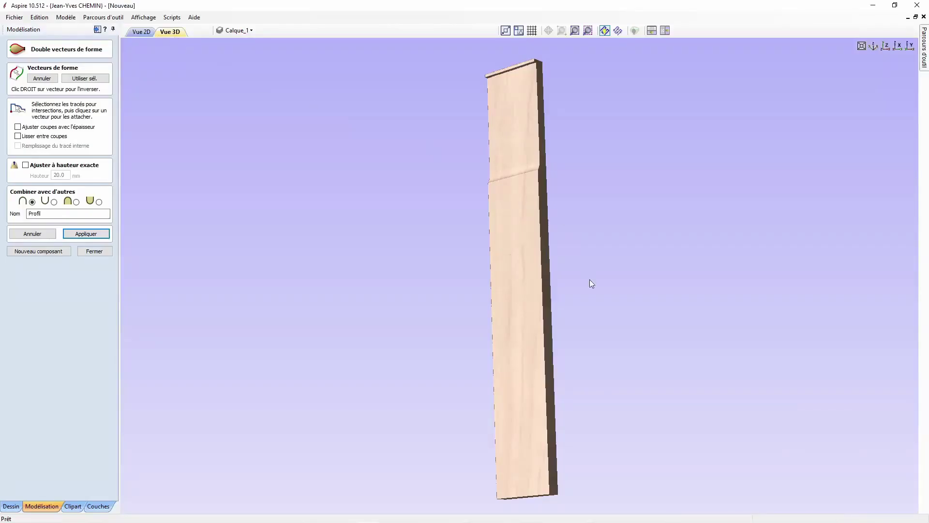
Step: Switch to the toolpath tools, hide layer Calque_1 and show layer TR in the 2D view
{"action": "left_click_drag", "start_coordinate": [573, 324], "coordinate": [719, 211]}
{"action": "mouse_move", "coordinate": [436, 371]}
{"action": "left_mouse_down"}
{"action": "mouse_move", "coordinate": [640, 210]}
{"action": "mouse_move", "coordinate": [629, 243]}
{"action": "mouse_move", "coordinate": [493, 339]}
{"action": "mouse_move", "coordinate": [439, 353]}
{"action": "left_mouse_up"}
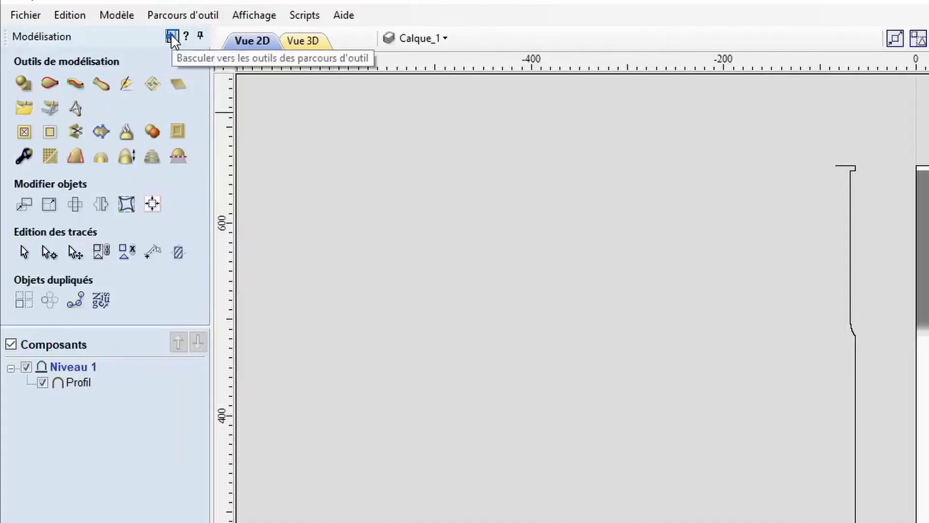
{"action": "left_click", "coordinate": [170, 33]}
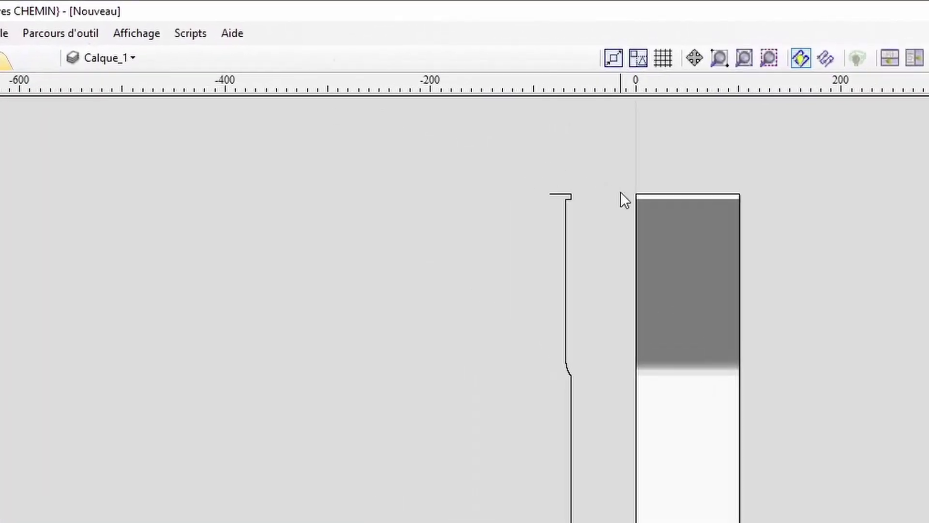
{"action": "left_click", "coordinate": [119, 55]}
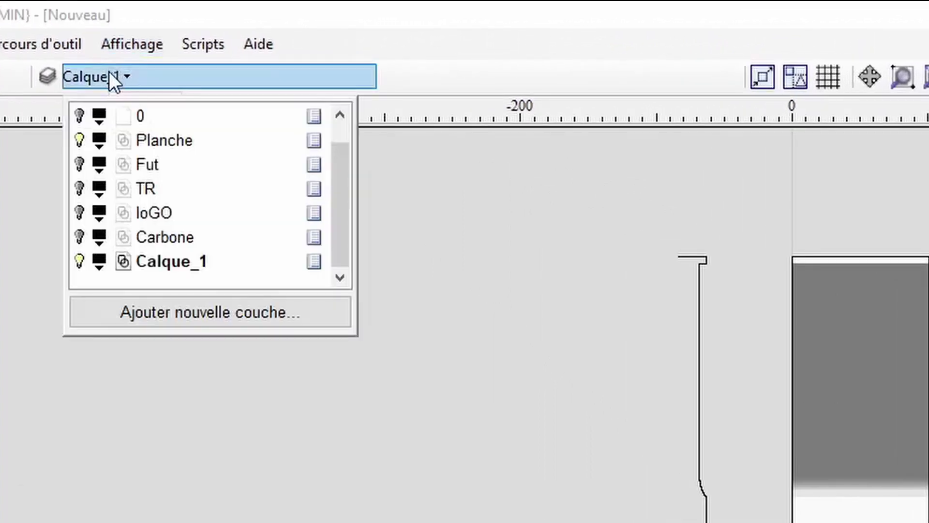
{"action": "left_click", "coordinate": [81, 260]}
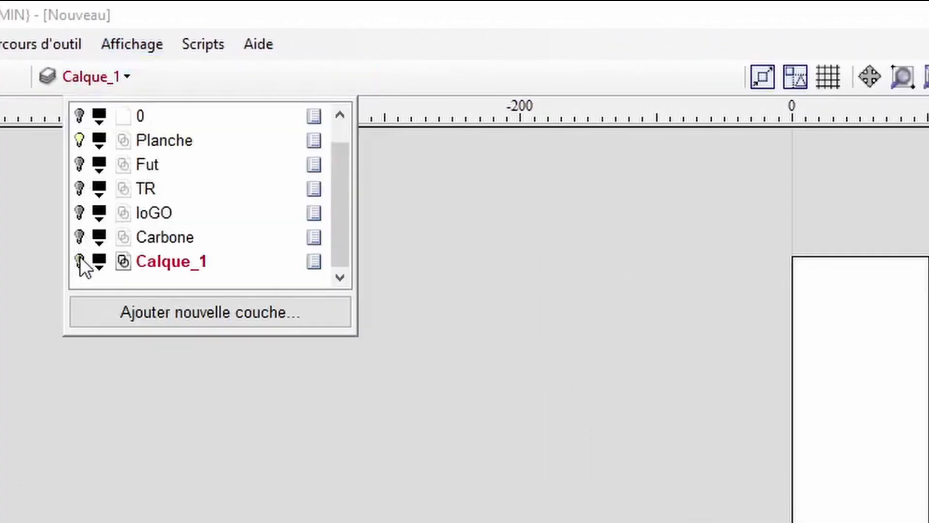
{"action": "left_click", "coordinate": [79, 188]}
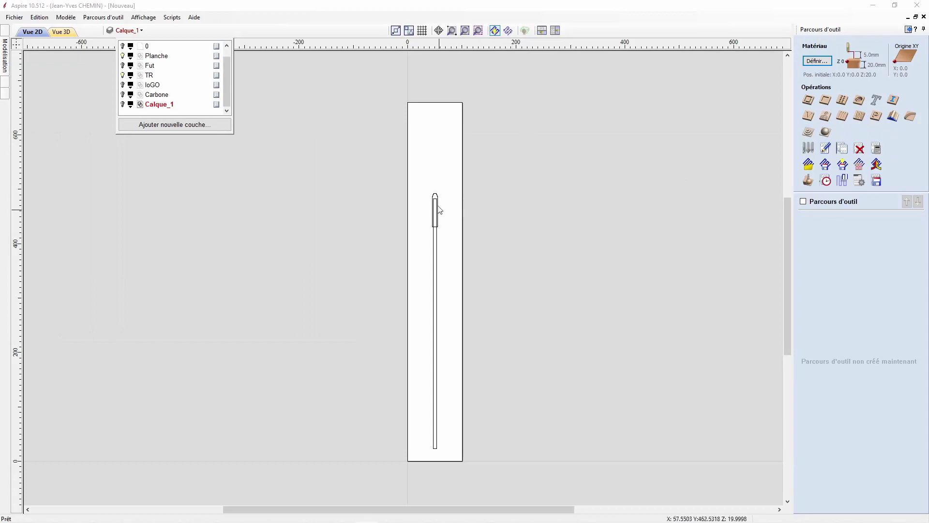
Step: Select the long narrow rod channel and start a pocket toolpath for it, accepting the existing material setup
{"action": "left_click", "coordinate": [438, 256]}
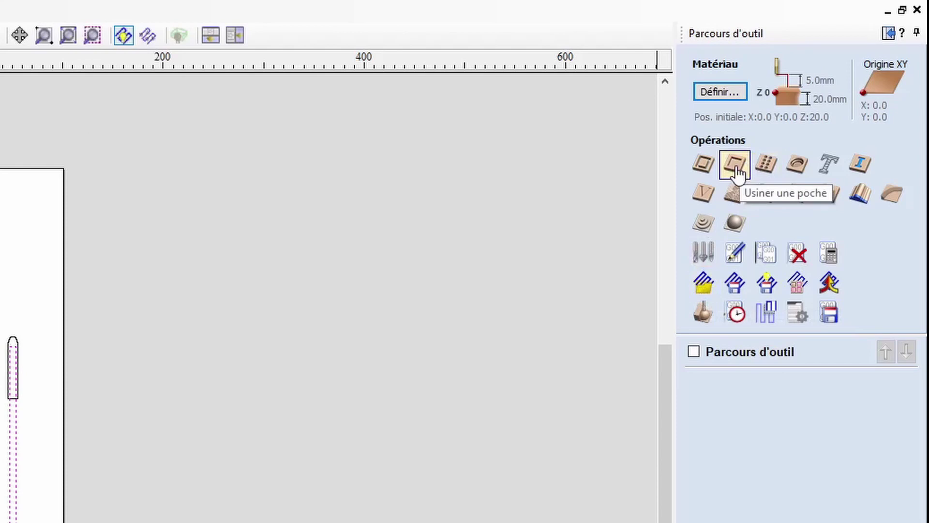
{"action": "left_click", "coordinate": [736, 166]}
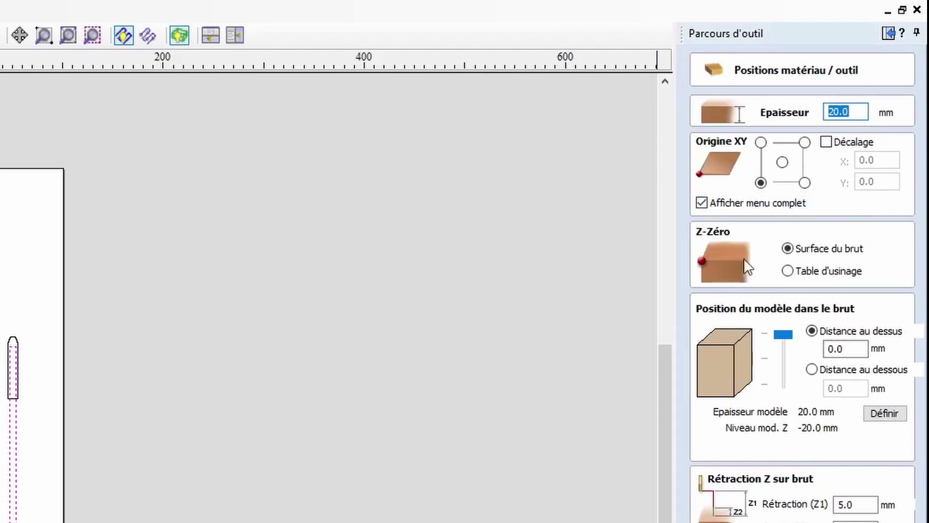
{"action": "left_click", "coordinate": [784, 522]}
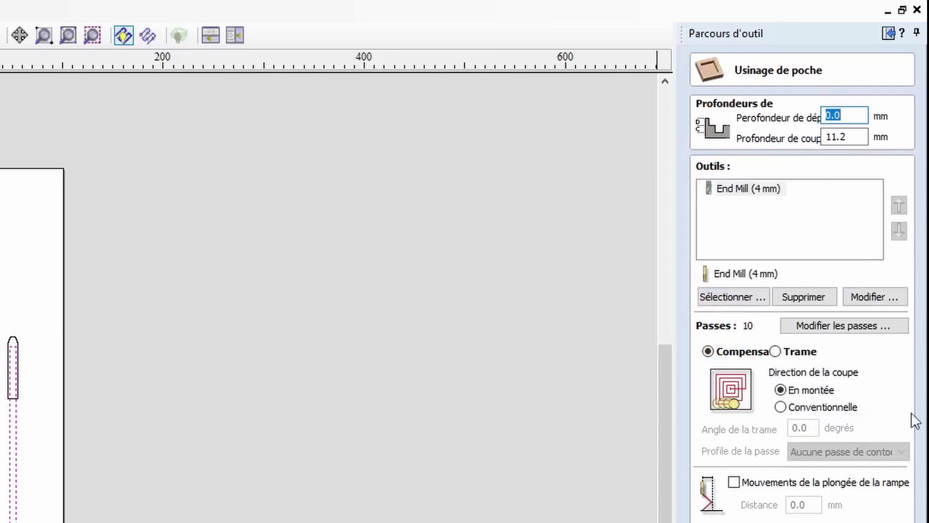
Step: Add another End Mill (4 mm) from the metric tool library to the pocket and remove the duplicate from its tool list
{"action": "left_click", "coordinate": [748, 303]}
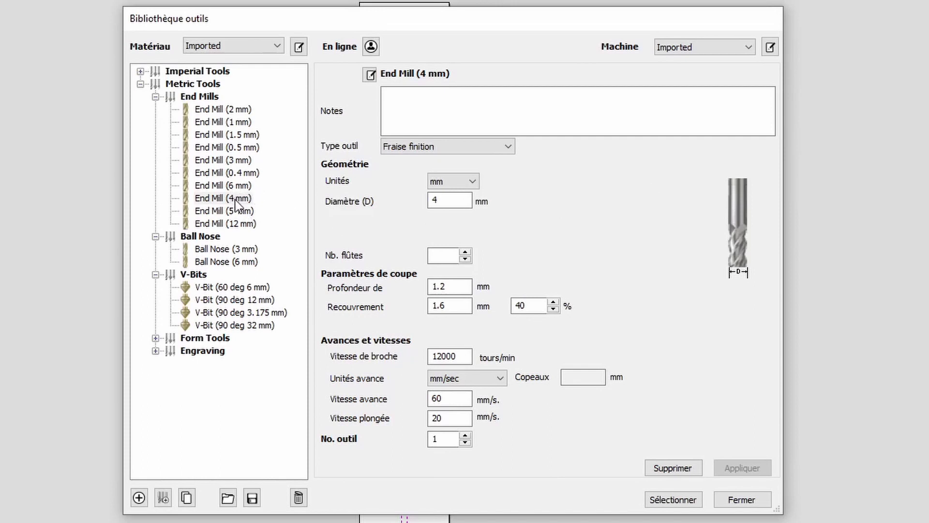
{"action": "left_click", "coordinate": [235, 199]}
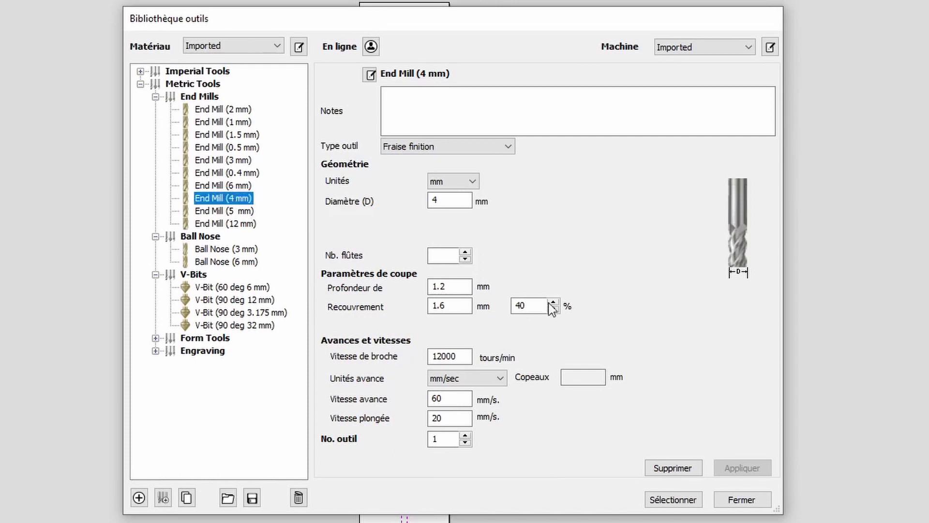
{"action": "left_click", "coordinate": [673, 500]}
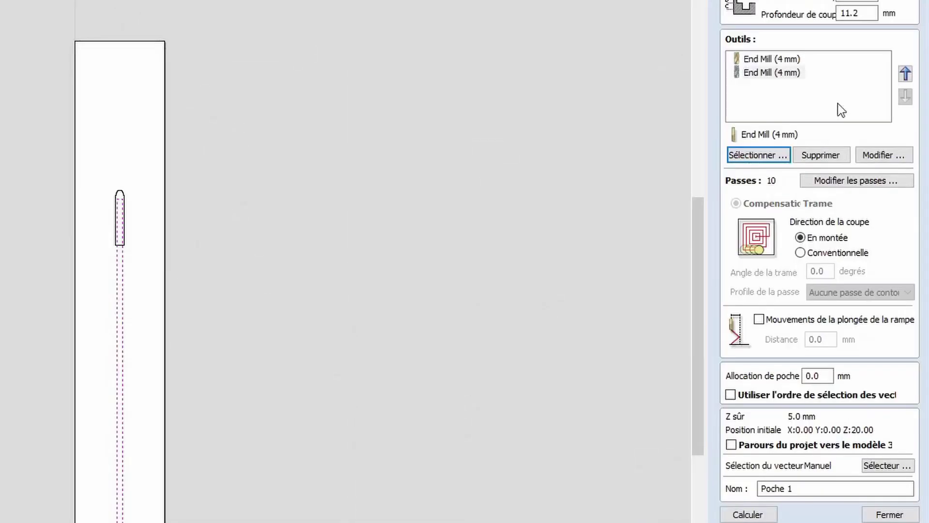
{"action": "left_click", "coordinate": [789, 59]}
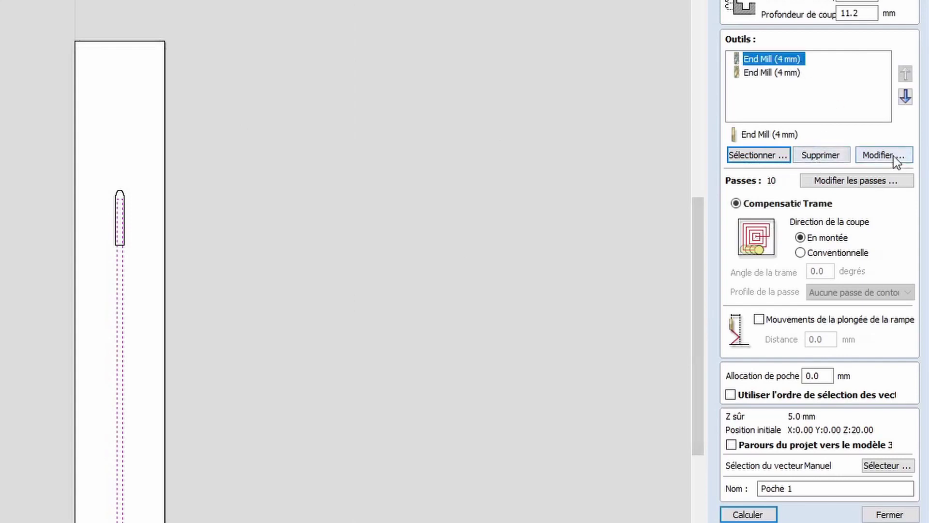
{"action": "left_click", "coordinate": [845, 156]}
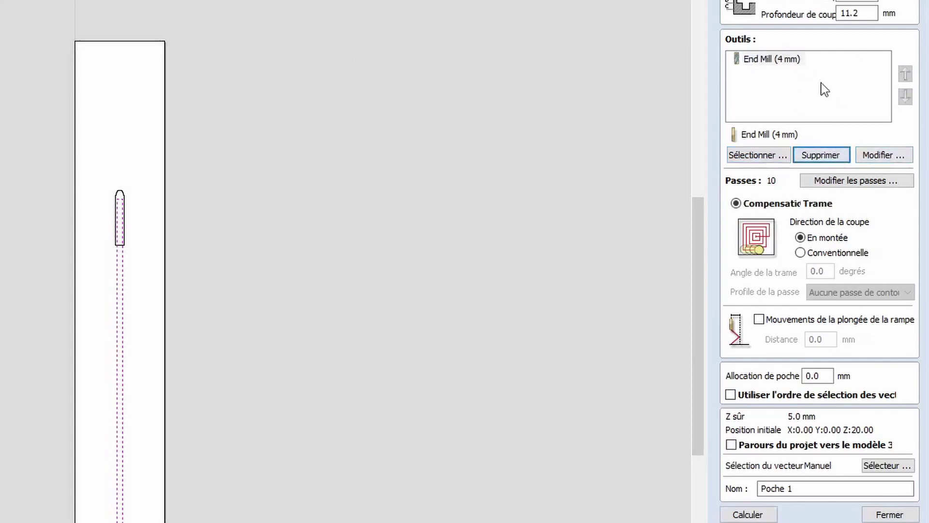
Step: Consult the rod height in the TR notes and set the pocket's cut depth to 9.4 mm
{"action": "left_click", "coordinate": [866, 13]}
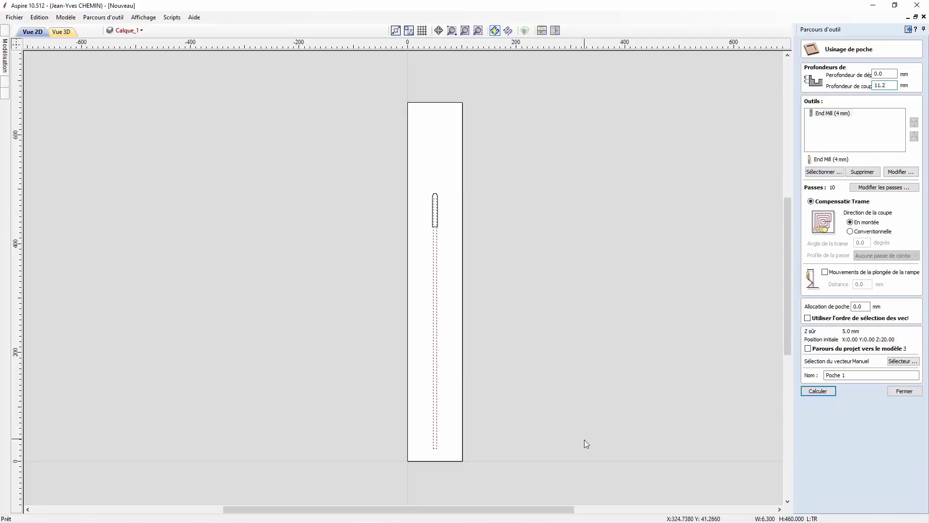
{"action": "mouse_move", "coordinate": [409, 519]}
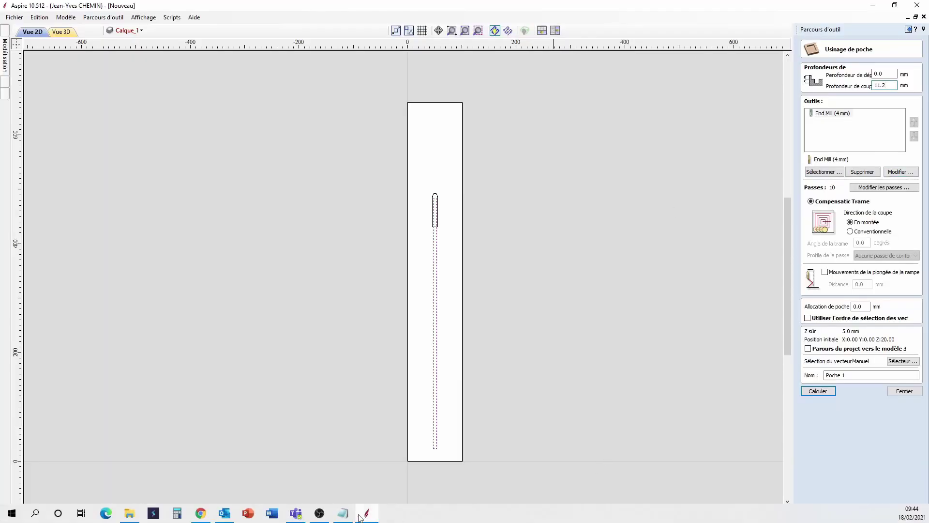
{"action": "left_click", "coordinate": [343, 513]}
{"action": "left_click", "coordinate": [549, 319]}
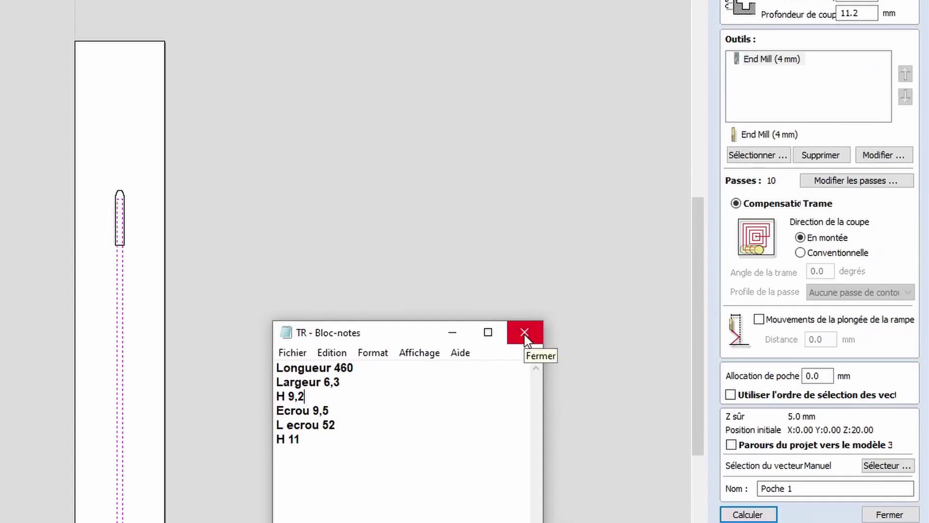
{"action": "left_click", "coordinate": [457, 333]}
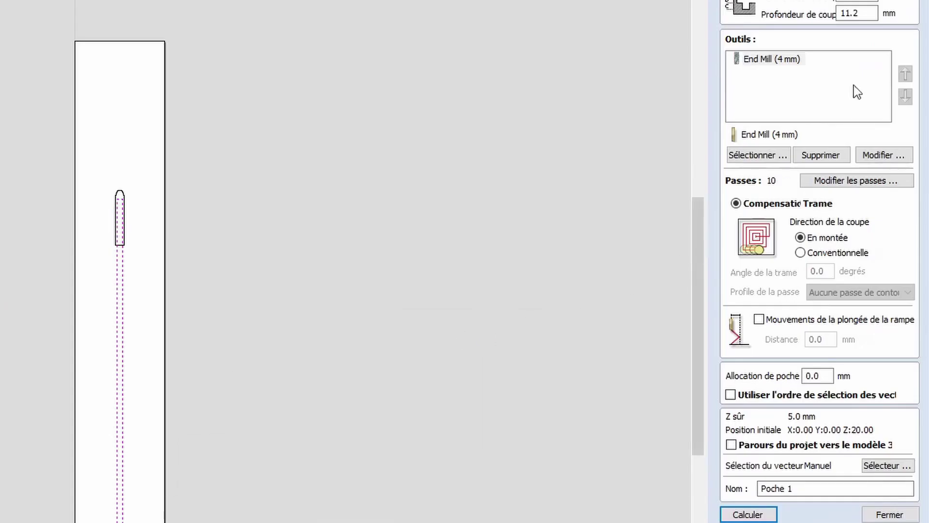
{"action": "double_click", "coordinate": [854, 13]}
{"action": "type", "text": "9"}
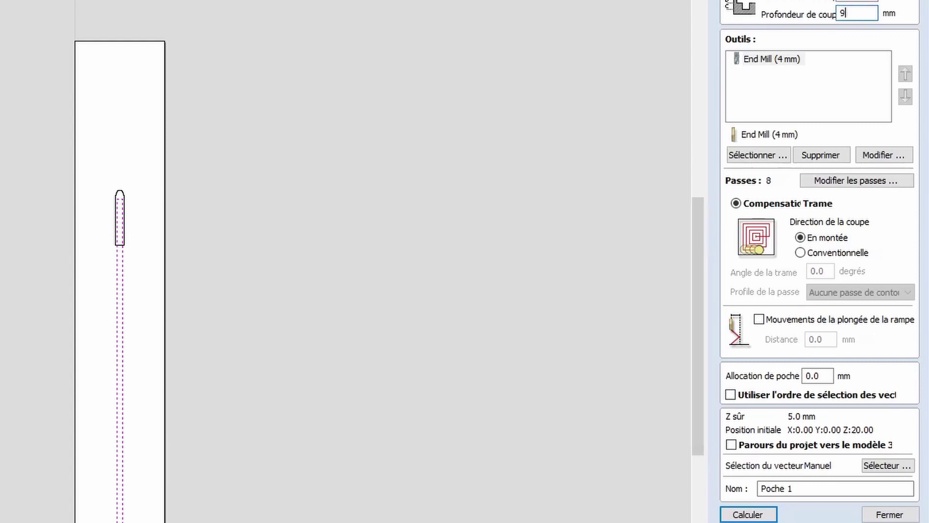
{"action": "type", "text": ".4"}
Step: Set the pocket allowance to -0.1 mm, name the toolpath TR1 and calculate it
{"action": "double_click", "coordinate": [806, 375]}
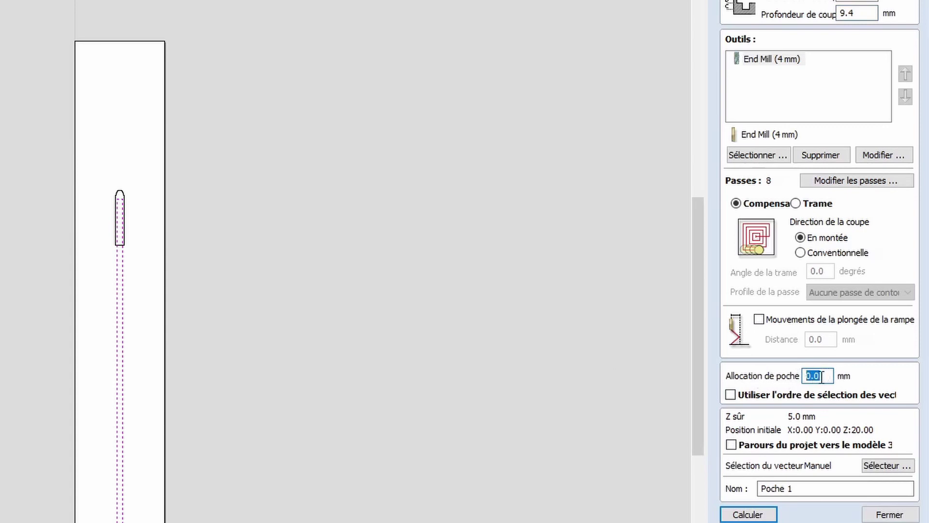
{"action": "type", "text": "-0,1"}
{"action": "left_click_drag", "start_coordinate": [801, 489], "coordinate": [746, 491]}
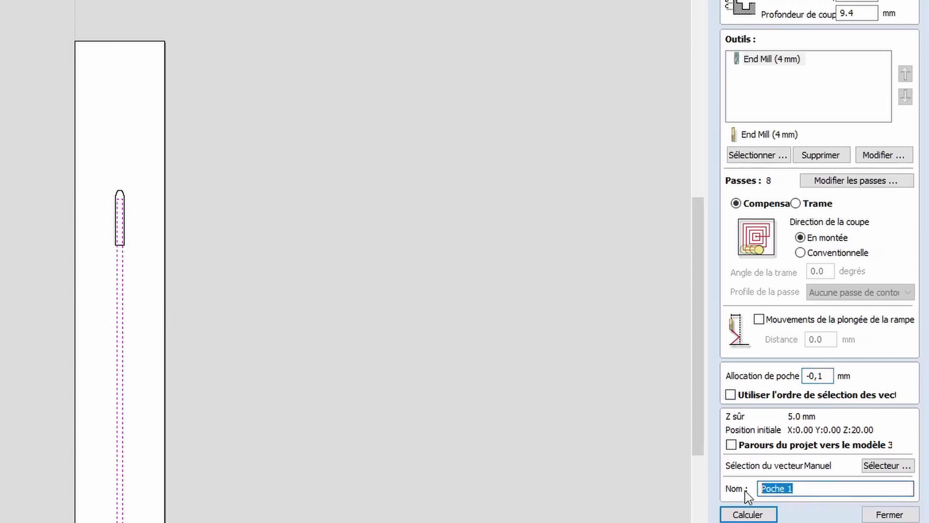
{"action": "type", "text": "TR 1"}
{"action": "left_click", "coordinate": [748, 514]}
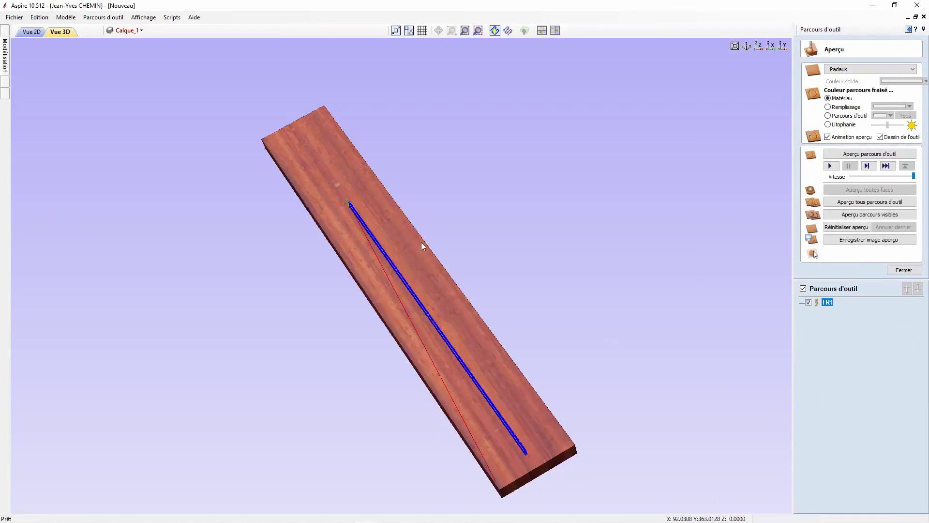
Step: Simulate the visible TR1 toolpath and examine the machined channel in the 3D view
{"action": "mouse_move", "coordinate": [592, 267]}
{"action": "left_mouse_down"}
{"action": "mouse_move", "coordinate": [535, 317]}
{"action": "mouse_move", "coordinate": [449, 304]}
{"action": "mouse_move", "coordinate": [369, 275]}
{"action": "mouse_move", "coordinate": [494, 259]}
{"action": "mouse_move", "coordinate": [603, 273]}
{"action": "left_mouse_up"}
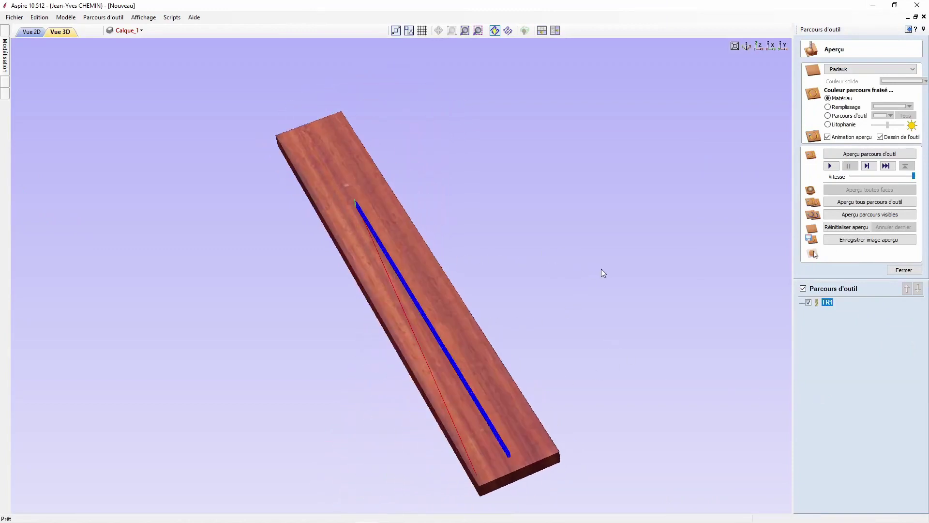
{"action": "left_click", "coordinate": [857, 216]}
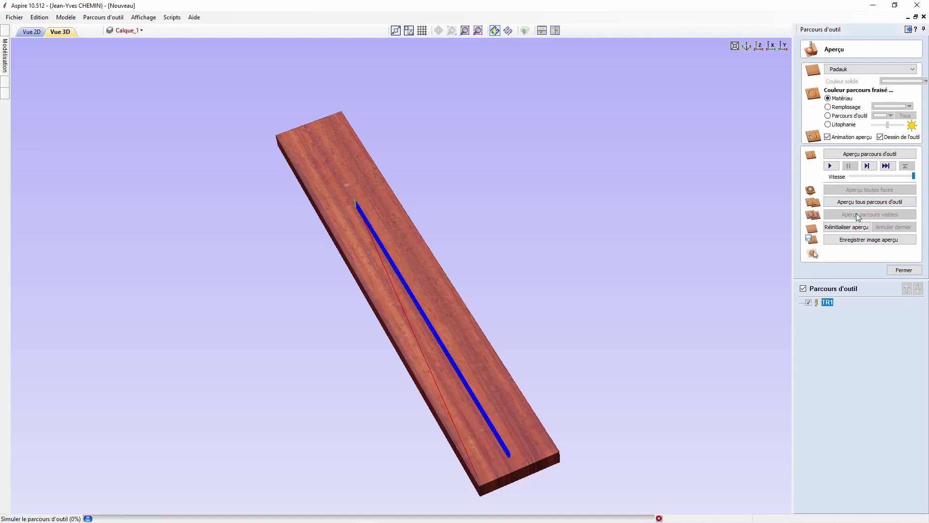
{"action": "left_click_drag", "start_coordinate": [619, 286], "coordinate": [585, 302]}
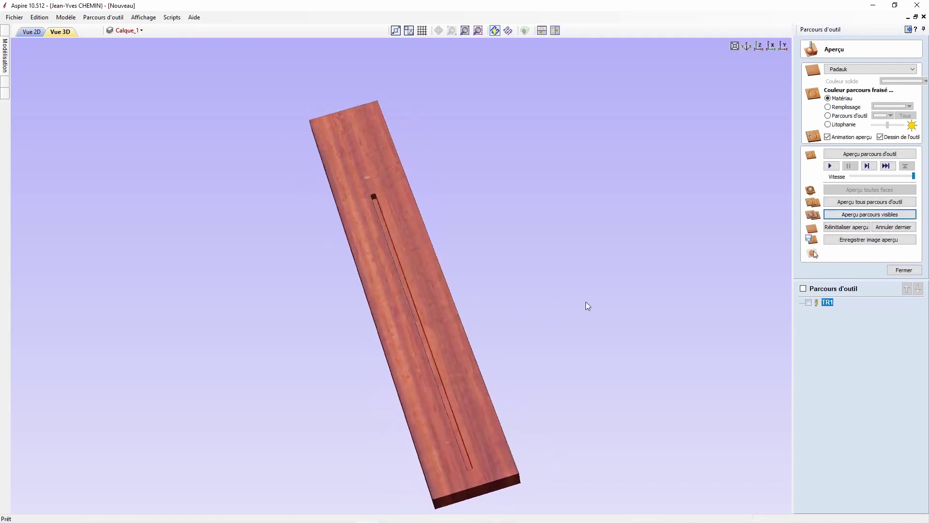
Step: Select the short nut recess at the channel's upper end in the 2D view and start a pocket toolpath for it
{"action": "left_click", "coordinate": [32, 31]}
{"action": "left_click", "coordinate": [452, 209]}
{"action": "left_click", "coordinate": [434, 201]}
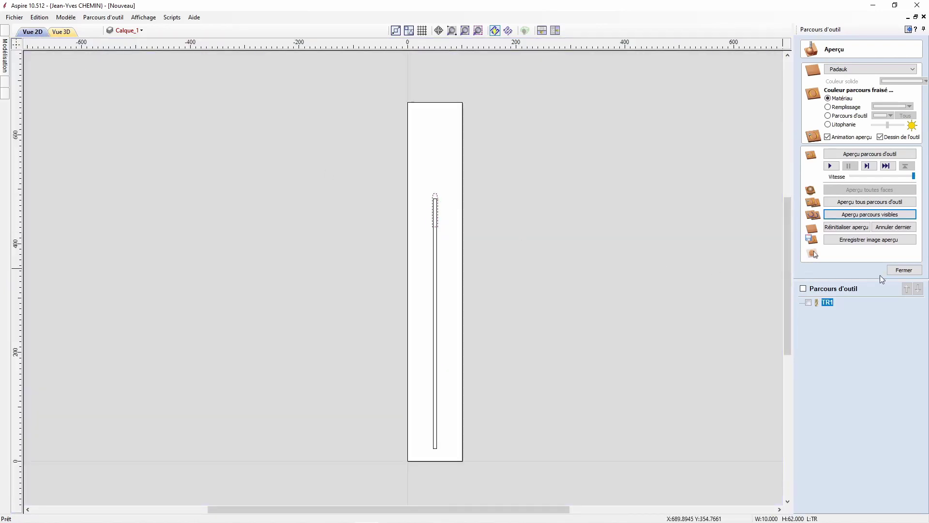
{"action": "left_click", "coordinate": [909, 270]}
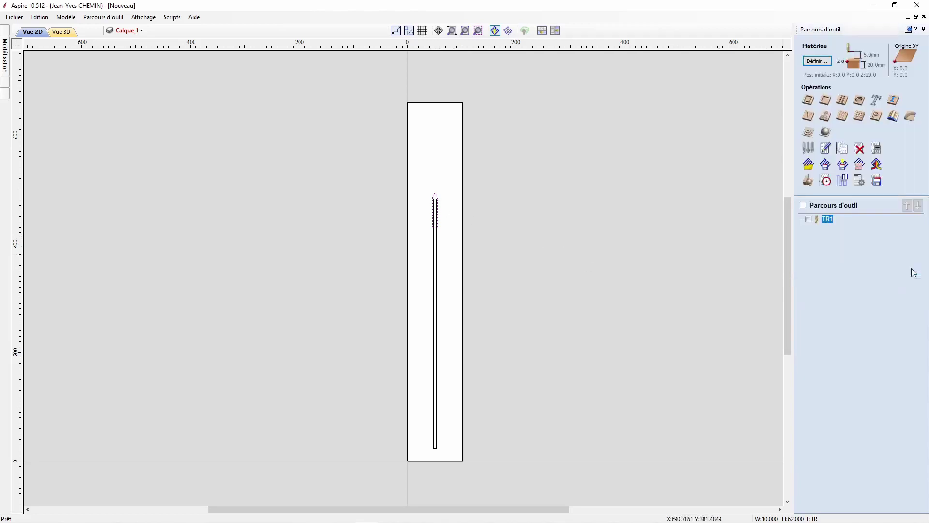
{"action": "left_click", "coordinate": [826, 102]}
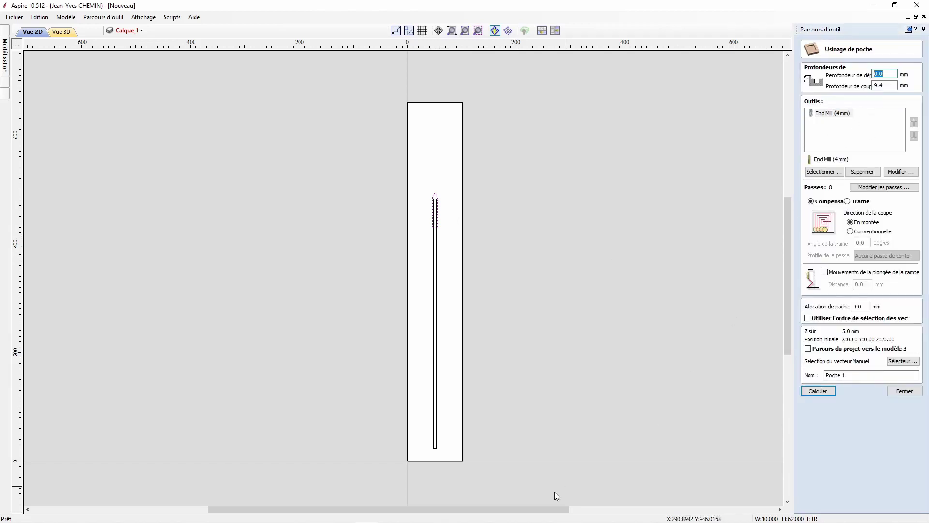
Step: Consult the nut height in the TR notes and set the recess pocket's cut depth to 11.2 mm
{"action": "mouse_move", "coordinate": [406, 518]}
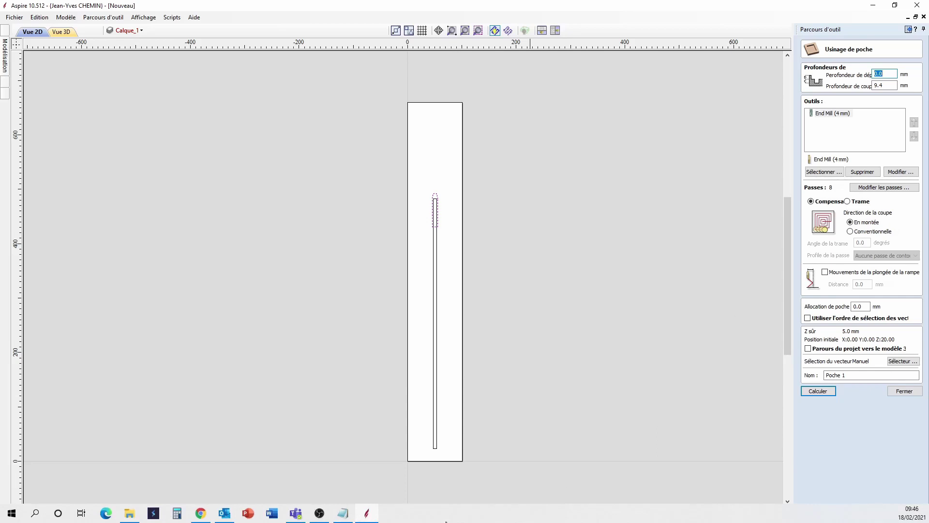
{"action": "left_click", "coordinate": [342, 513]}
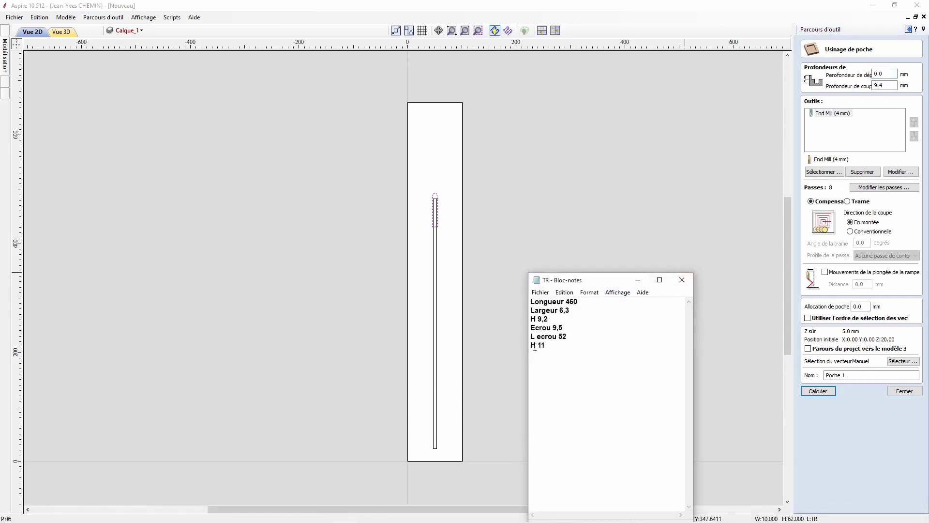
{"action": "left_click", "coordinate": [681, 279]}
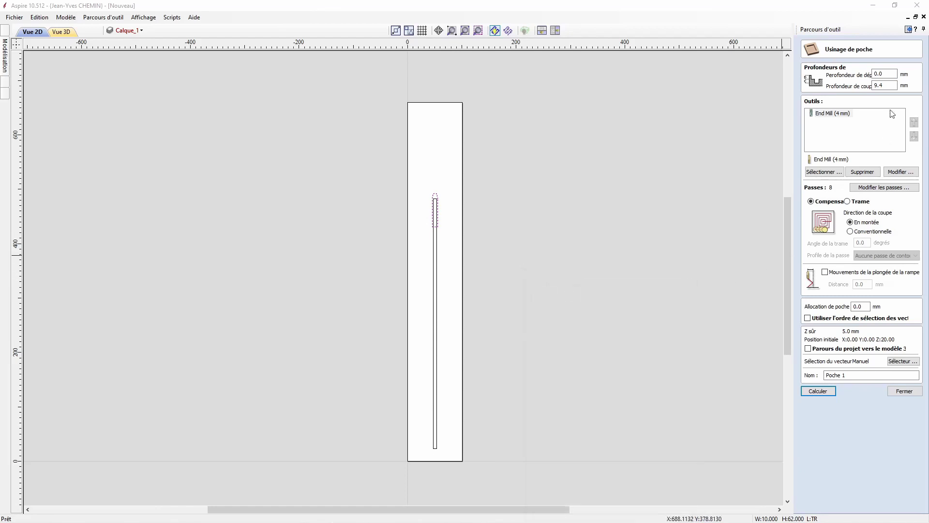
{"action": "left_click_drag", "start_coordinate": [896, 84], "coordinate": [866, 90]}
{"action": "type", "text": "11.2"}
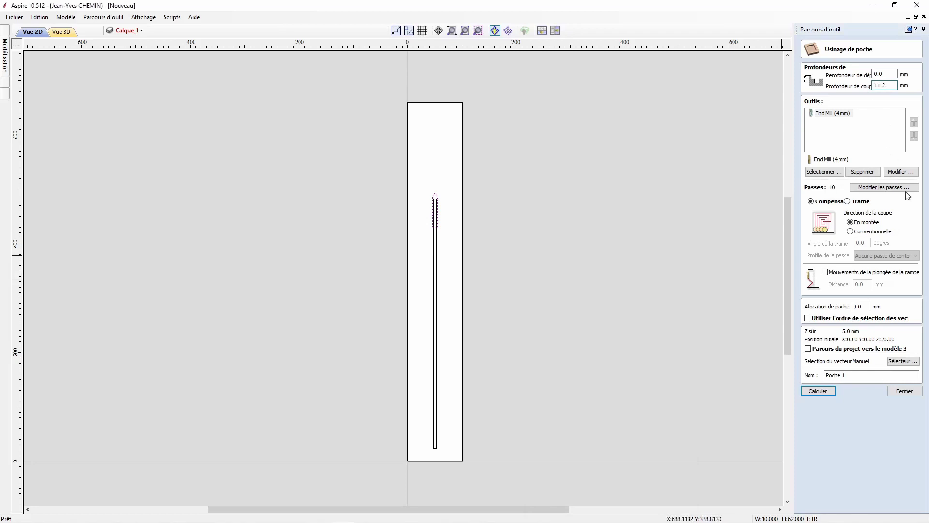
Step: Calculate the nut recess pocket with a negative allowance and rename its toolpath TR2
{"action": "left_click_drag", "start_coordinate": [864, 306], "coordinate": [845, 310]}
{"action": "type", "text": "-"}
{"action": "key", "text": "Return"}
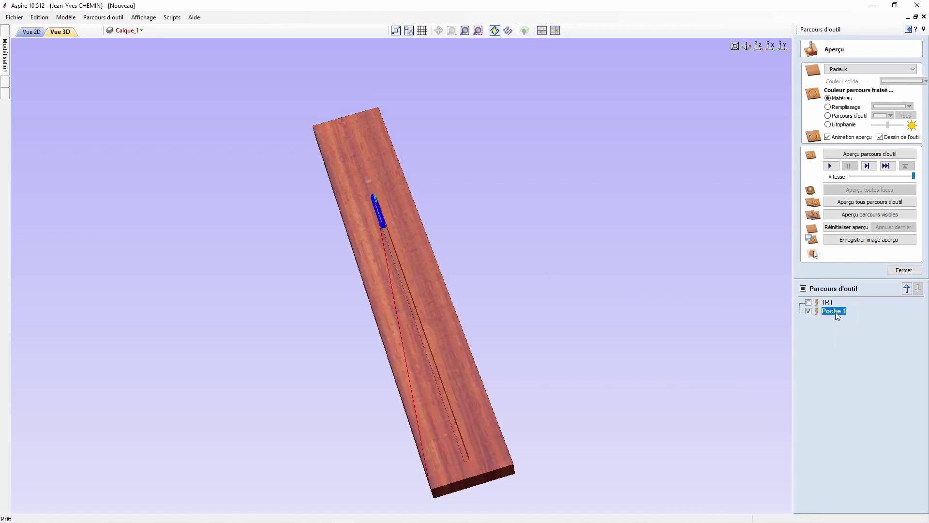
{"action": "right_click", "coordinate": [836, 312]}
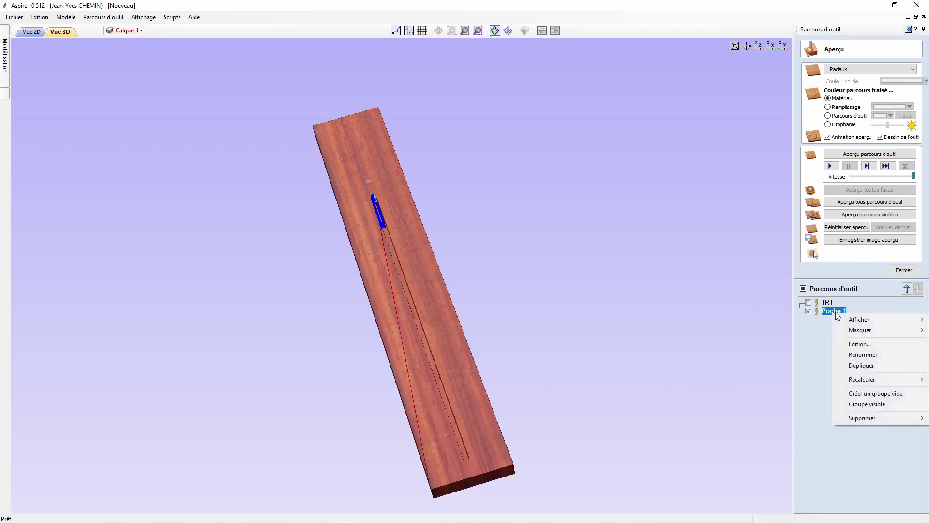
{"action": "left_click", "coordinate": [864, 355]}
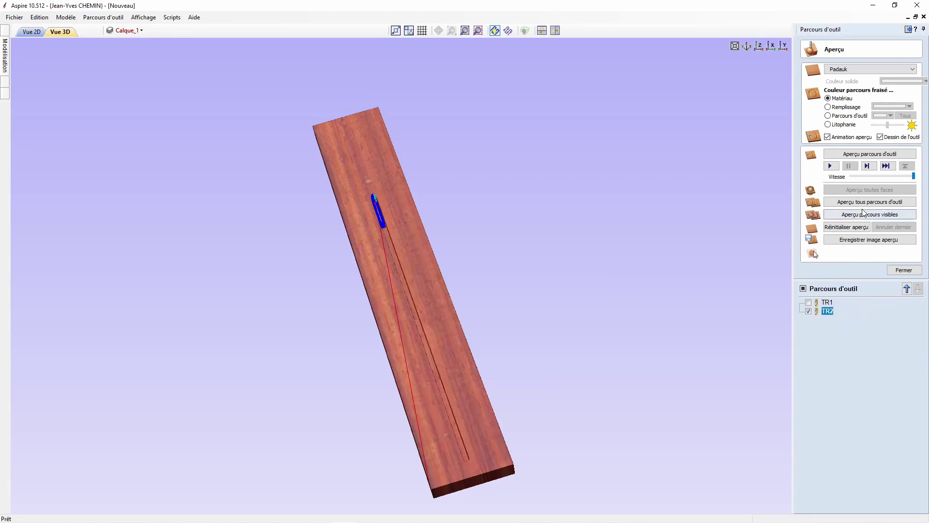
Step: Reset the machining preview, simulate all toolpaths and examine the truss rod channel and nut recess up close
{"action": "left_click", "coordinate": [848, 228]}
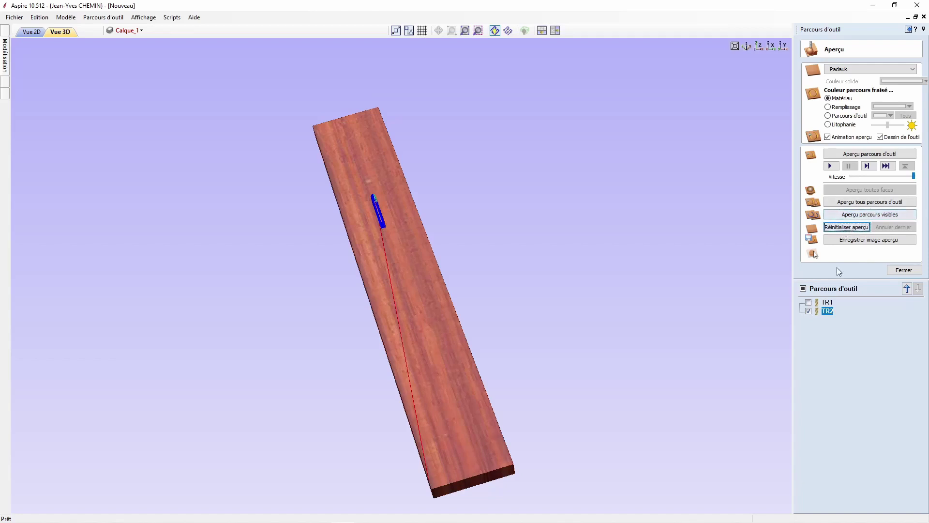
{"action": "left_click", "coordinate": [877, 205]}
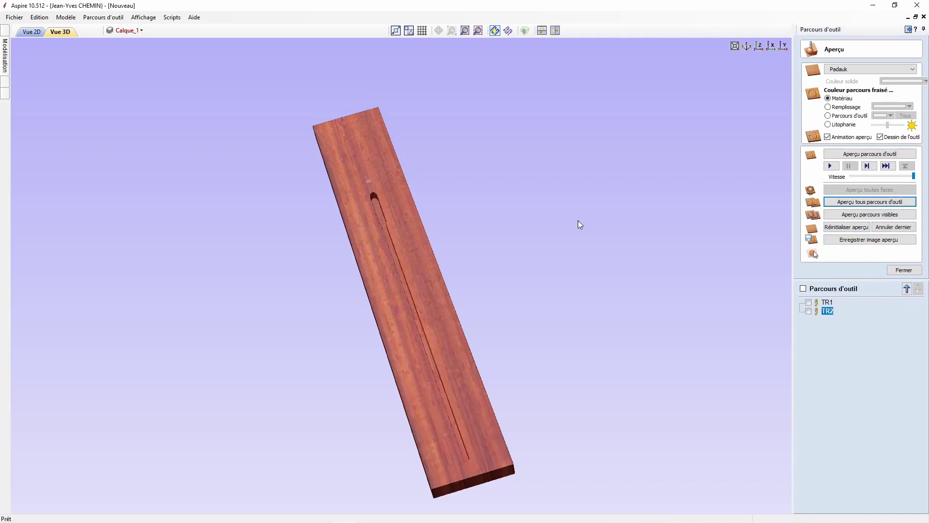
{"action": "scroll", "coordinate": [588, 246], "scroll_direction": "up", "scroll_amount": 5}
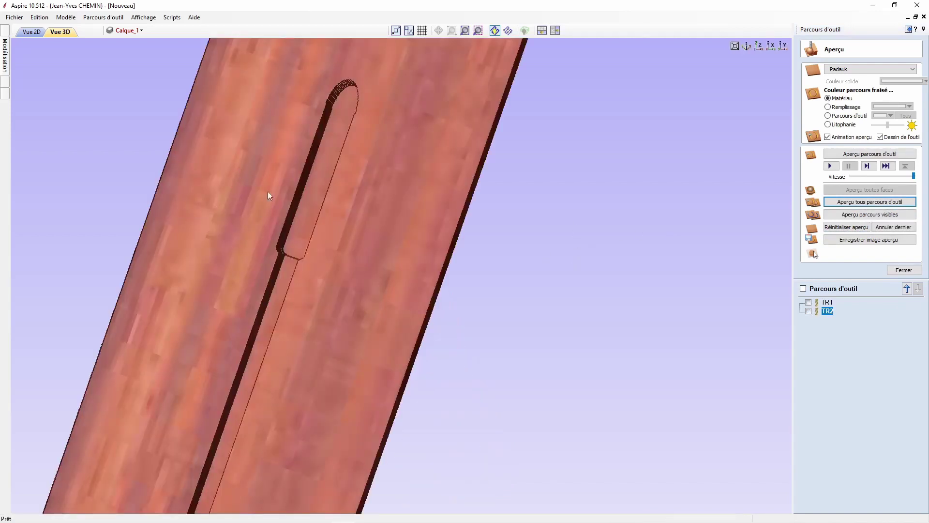
Step: Show the Carbone layer instead of TR in the 2D view, select both carbon rod slots and start a pocket toolpath
{"action": "left_click", "coordinate": [30, 31]}
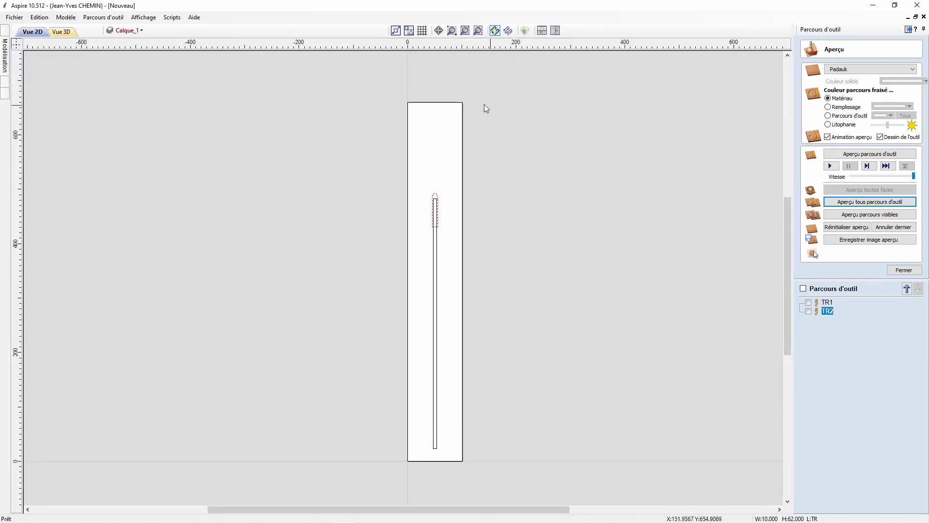
{"action": "left_click", "coordinate": [126, 30]}
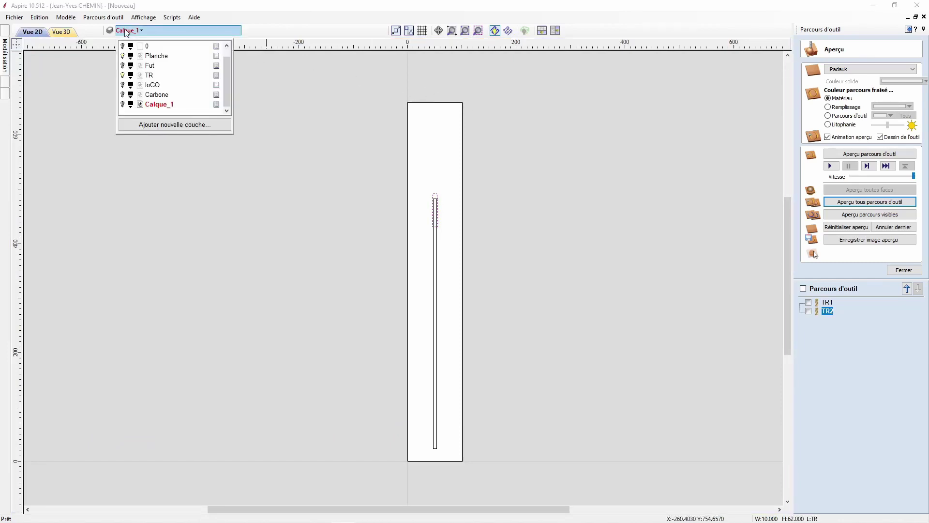
{"action": "left_click", "coordinate": [123, 75]}
{"action": "left_click", "coordinate": [123, 94]}
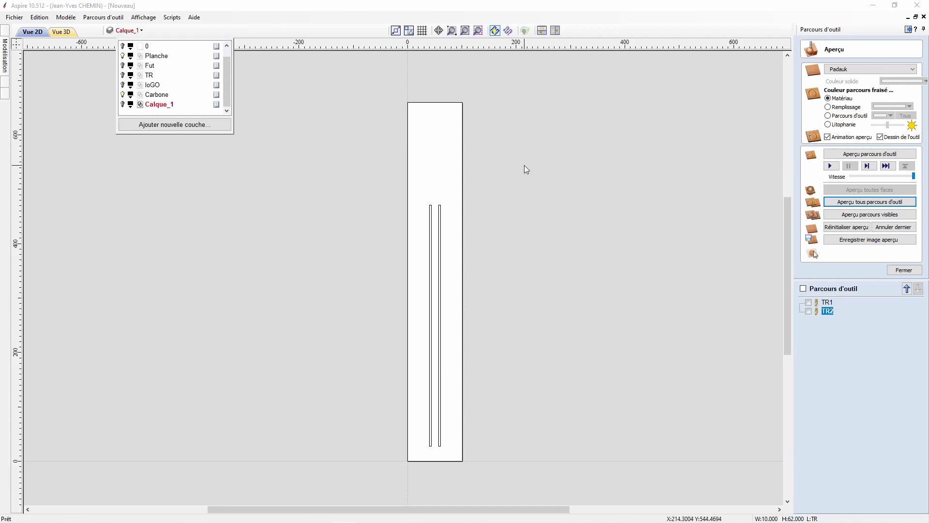
{"action": "left_click_drag", "start_coordinate": [386, 190], "coordinate": [508, 453]}
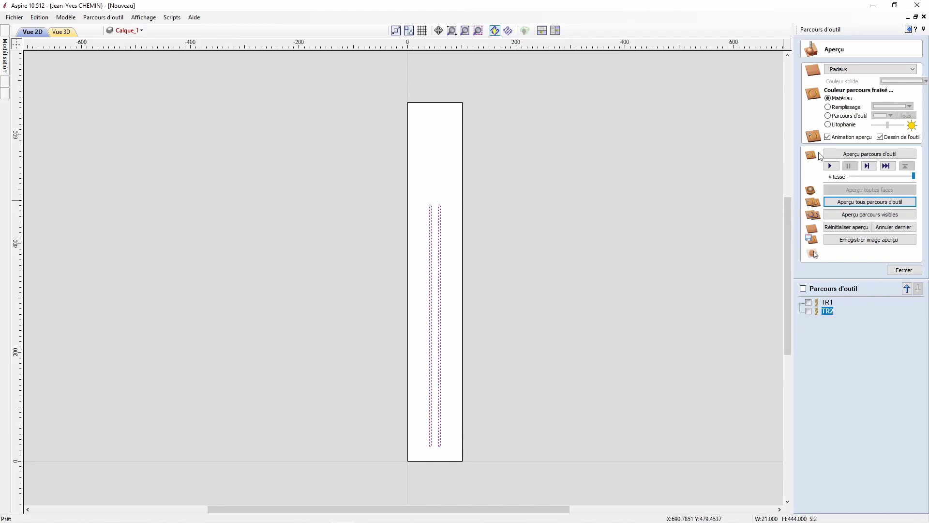
{"action": "left_click", "coordinate": [903, 269]}
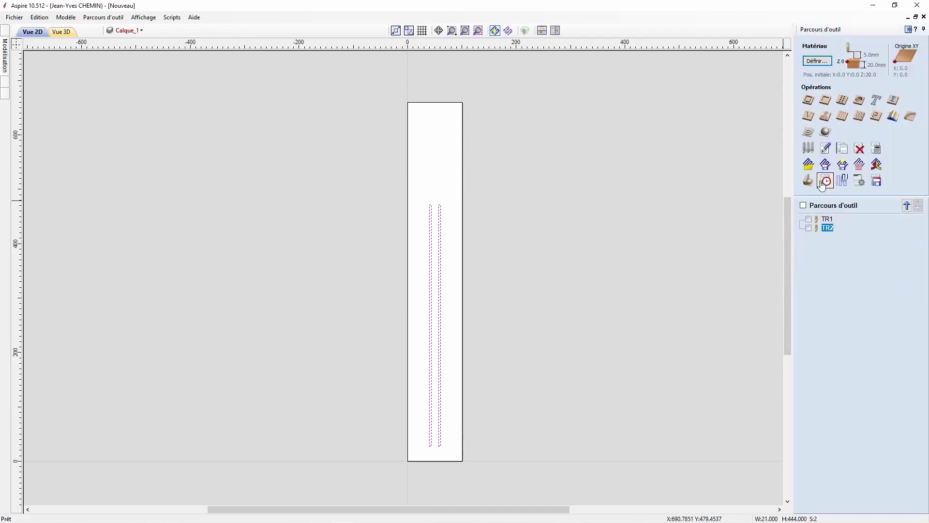
{"action": "left_click", "coordinate": [829, 99]}
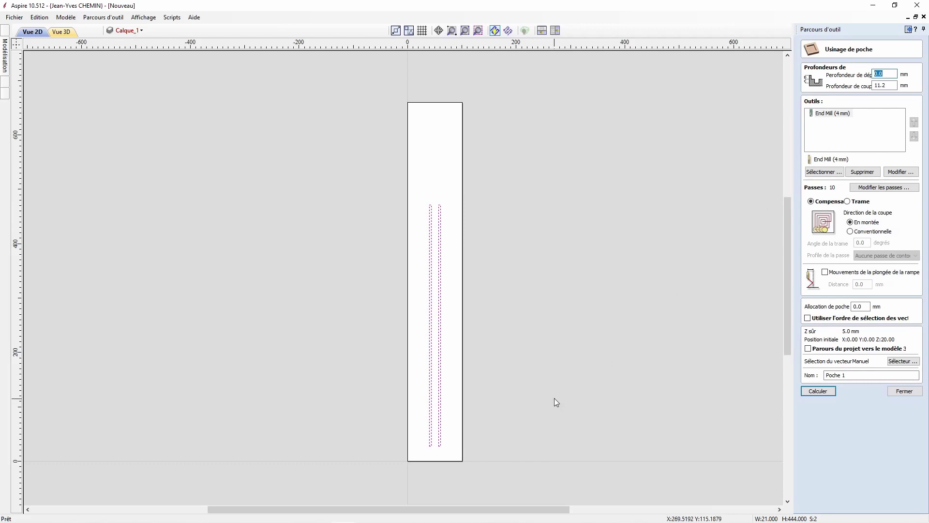
Step: Consult the carbon rod image, then calculate the slots' pocket as Carbone with an 8.7 mm cut depth and a negative allowance
{"action": "mouse_move", "coordinate": [425, 521]}
{"action": "left_click", "coordinate": [367, 514]}
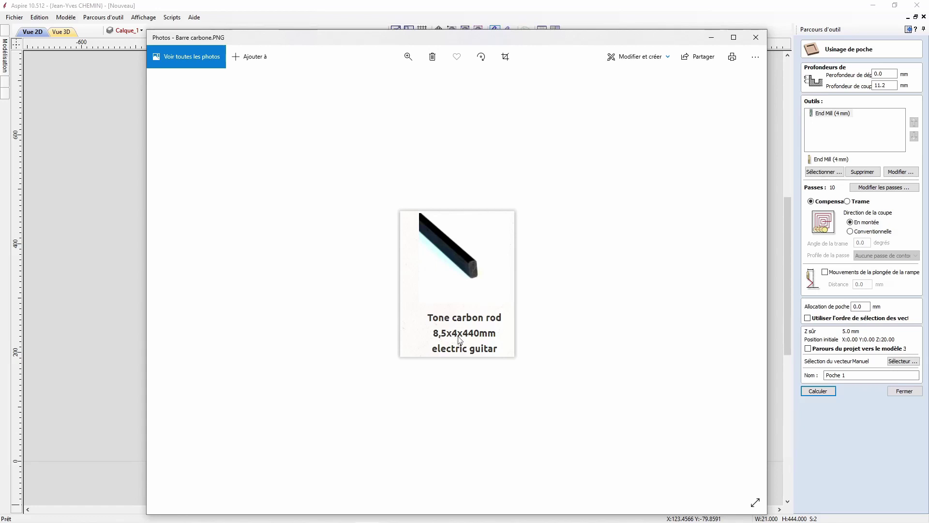
{"action": "left_click", "coordinate": [755, 37]}
{"action": "left_click", "coordinate": [886, 85]}
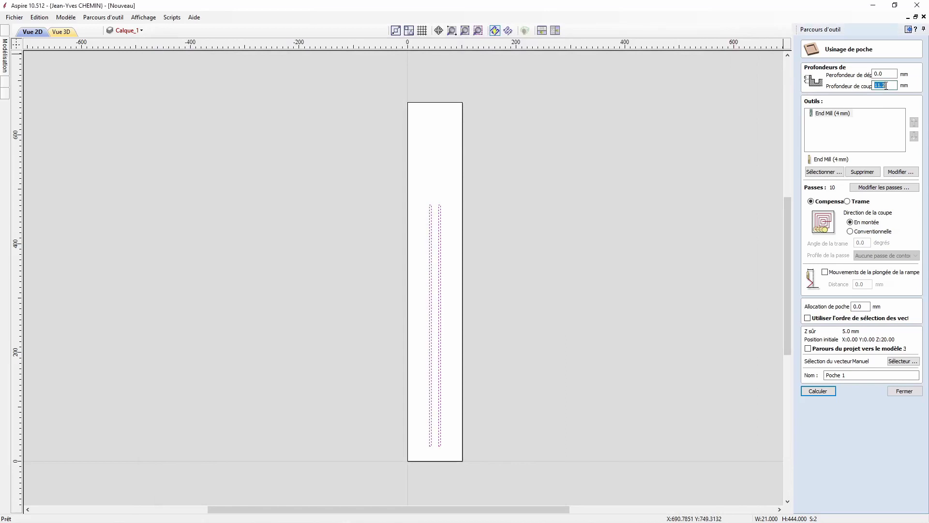
{"action": "double_click", "coordinate": [885, 86]}
{"action": "type", "text": "8,7"}
{"action": "double_click", "coordinate": [863, 305]}
{"action": "type", "text": "-"}
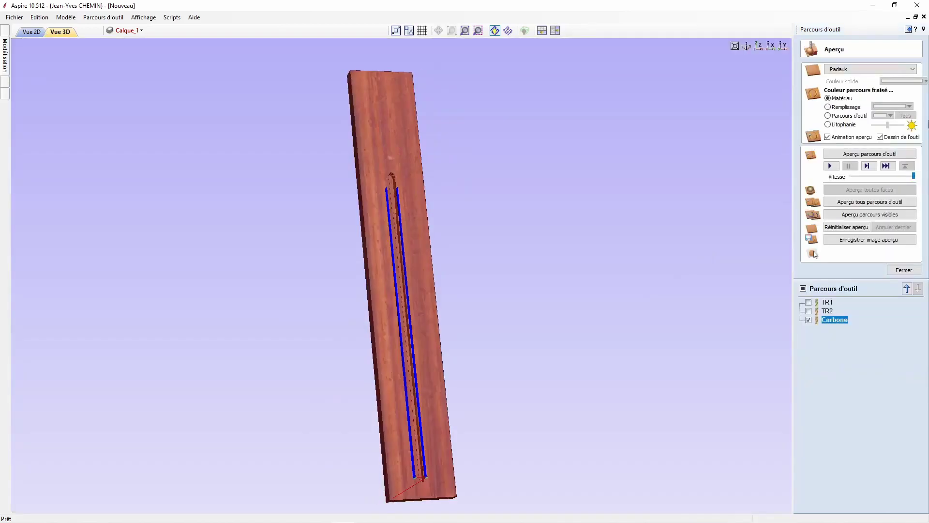
Step: Set the preview material to Pine Old and simulate all toolpaths on the board
{"action": "left_click", "coordinate": [913, 70]}
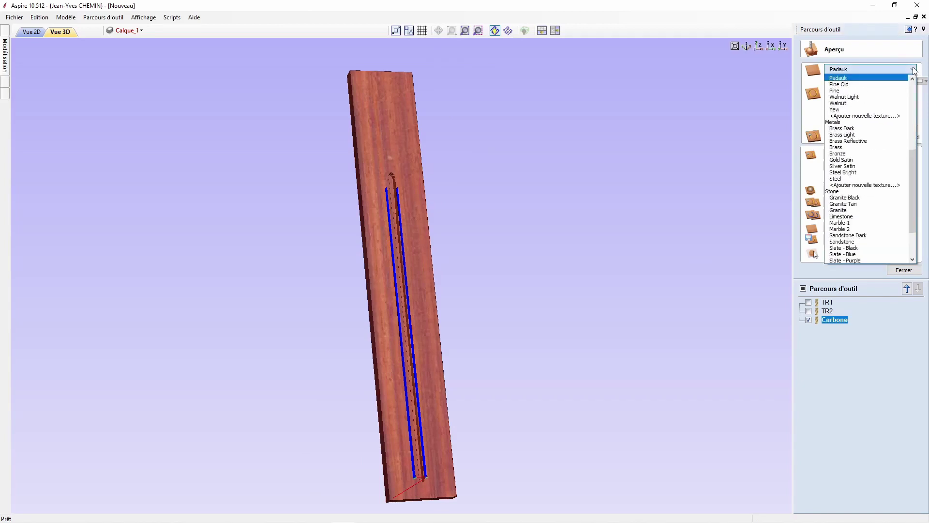
{"action": "left_click", "coordinate": [839, 85]}
{"action": "left_click_drag", "start_coordinate": [591, 255], "coordinate": [656, 267]}
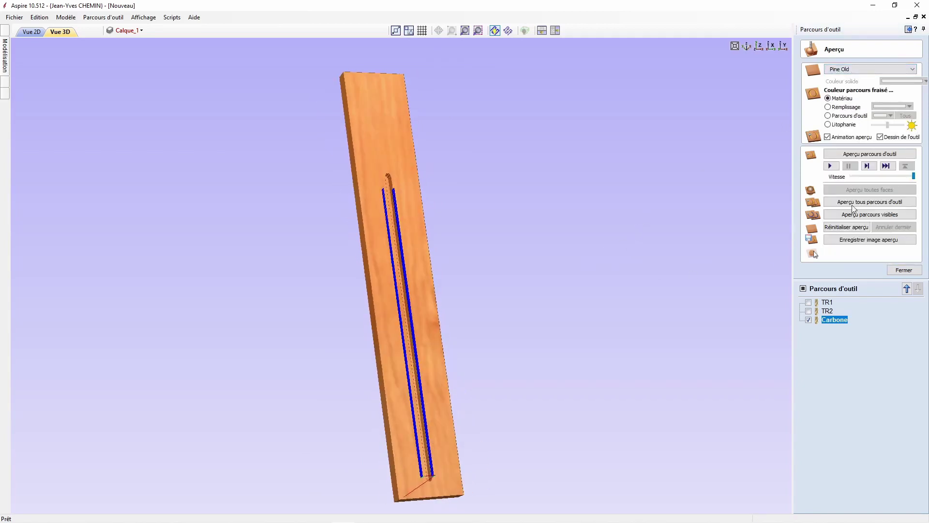
{"action": "left_click", "coordinate": [867, 203]}
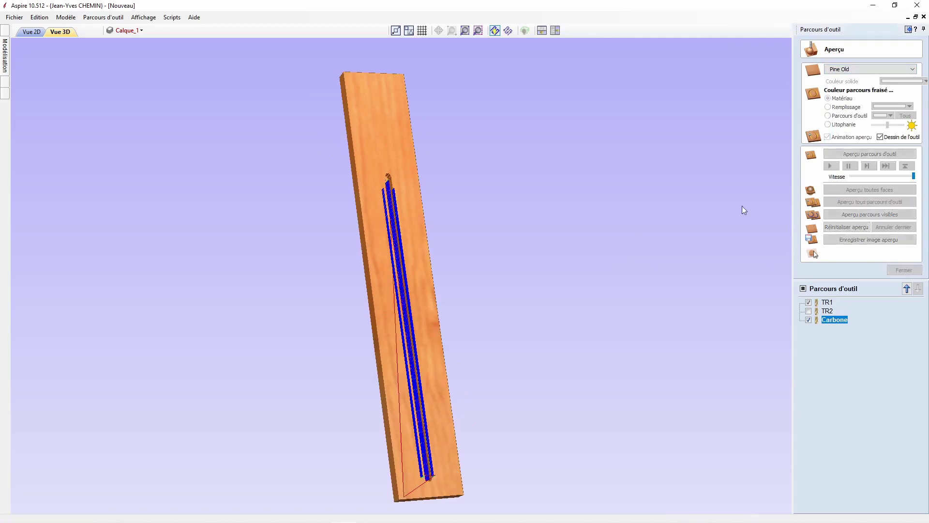
{"action": "left_click_drag", "start_coordinate": [569, 247], "coordinate": [540, 220]}
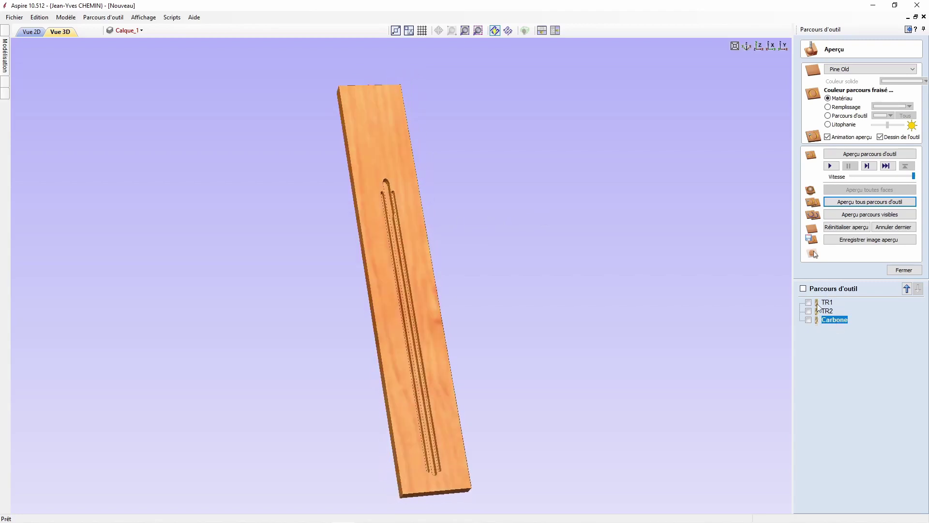
{"action": "left_click", "coordinate": [903, 269]}
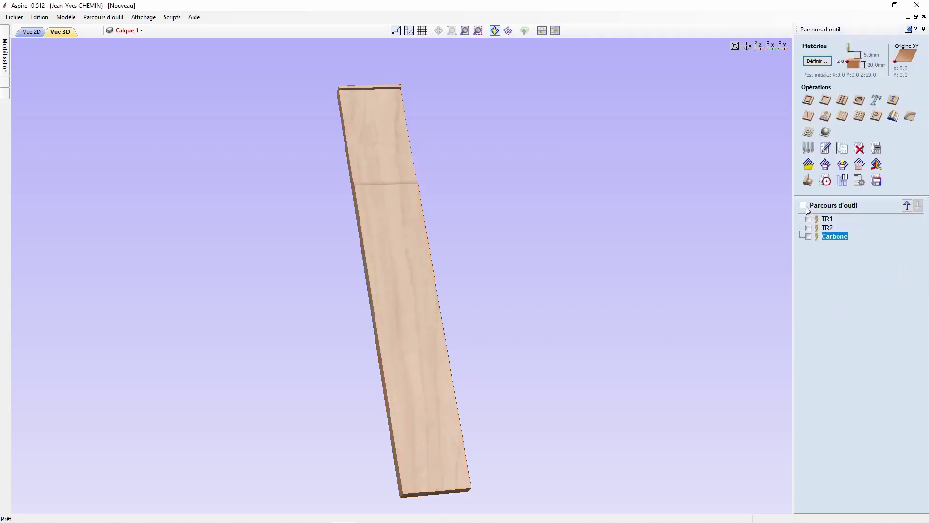
Step: Merge the TR1, TR2 and Carbone toolpaths into one combined toolpath named 1-Cav TR 4D
{"action": "left_click", "coordinate": [803, 205]}
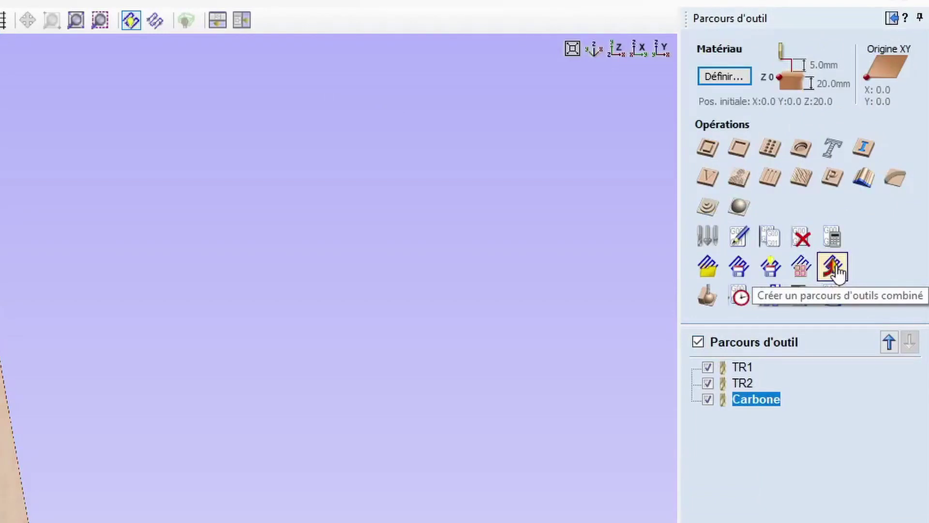
{"action": "left_click", "coordinate": [833, 267]}
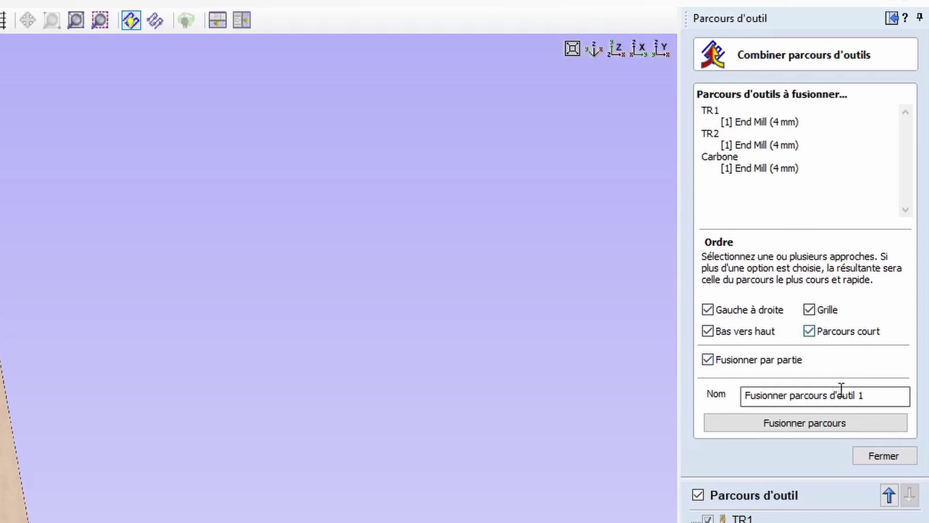
{"action": "left_click_drag", "start_coordinate": [879, 394], "coordinate": [732, 394]}
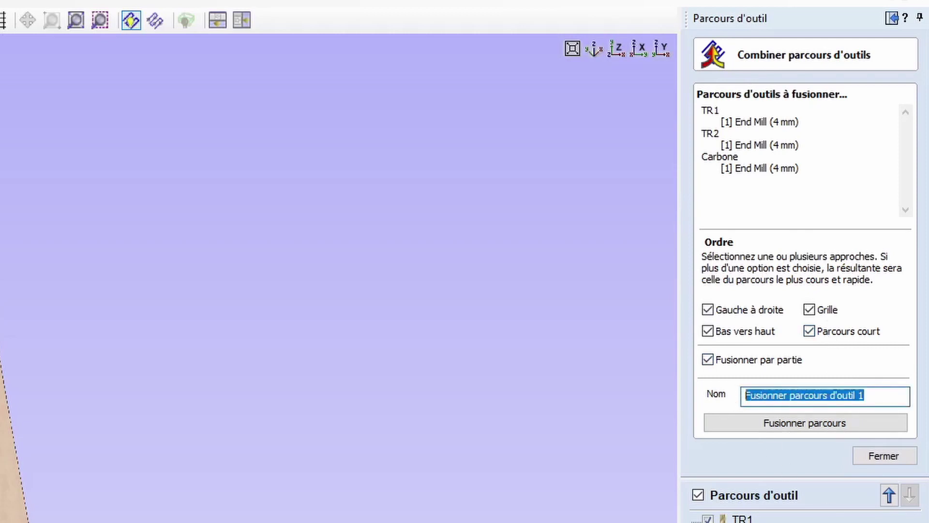
{"action": "type", "text": "Cav TR 4D"}
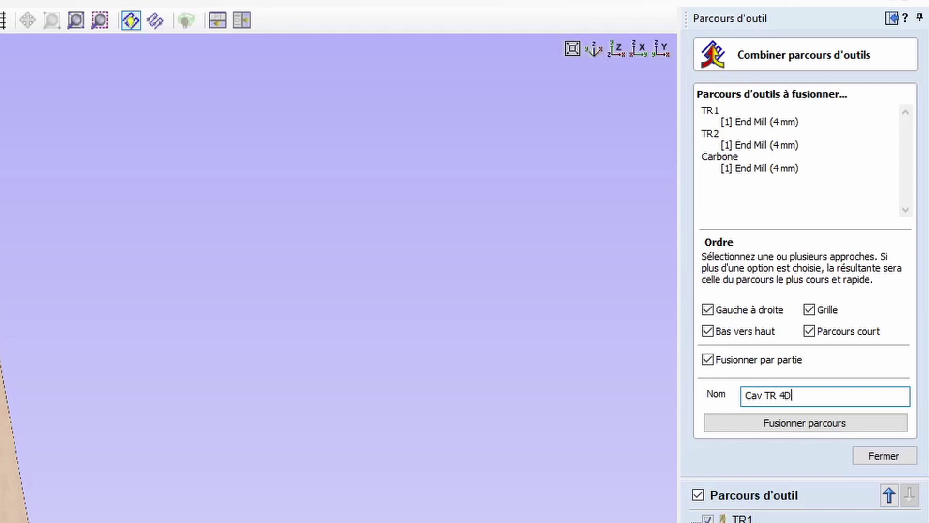
{"action": "left_click", "coordinate": [748, 396]}
{"action": "type", "text": "1-"}
{"action": "left_click", "coordinate": [823, 429]}
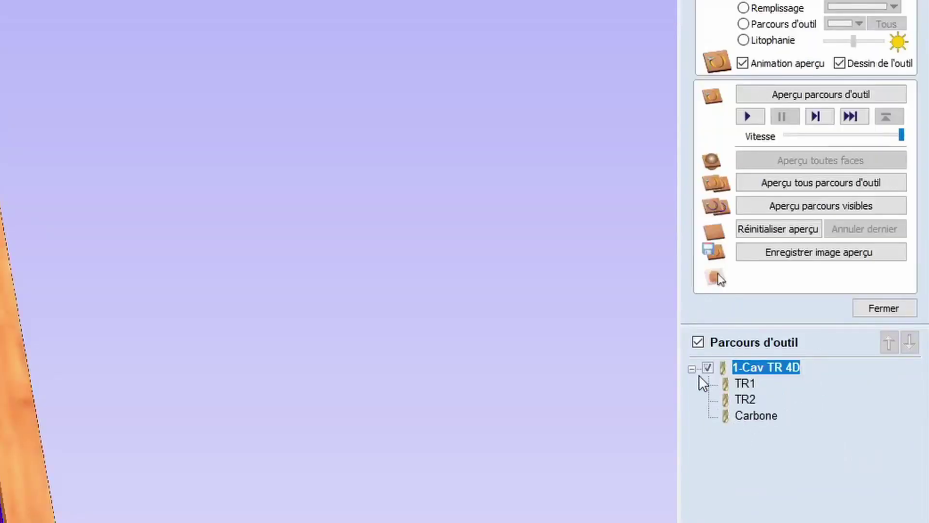
{"action": "left_click", "coordinate": [883, 309]}
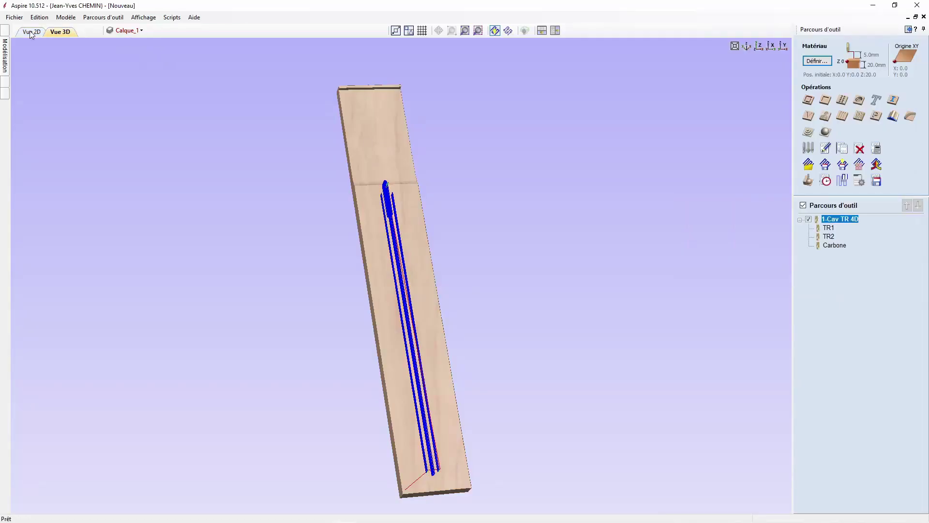
Step: Hide the Carbone layer and the merged 1-Cav TR 4D toolpath in the 2D view
{"action": "left_click", "coordinate": [30, 32]}
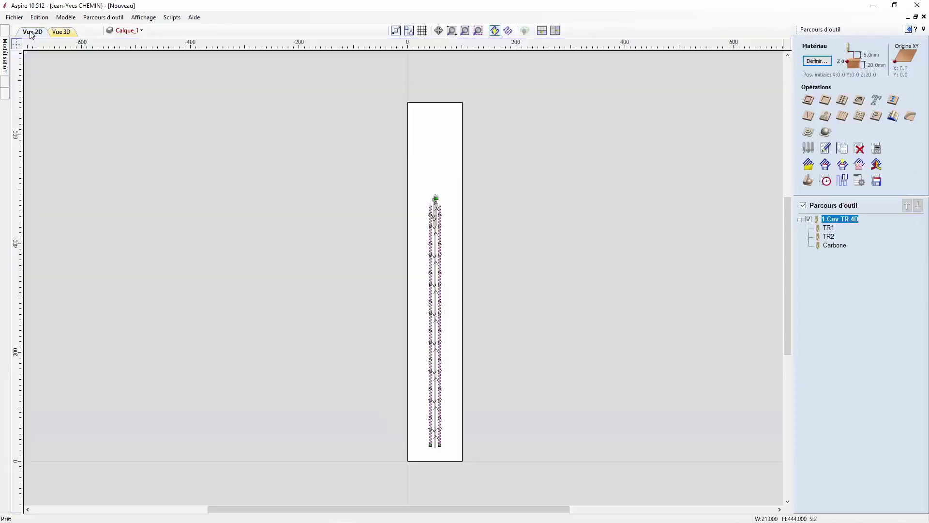
{"action": "left_click", "coordinate": [126, 30]}
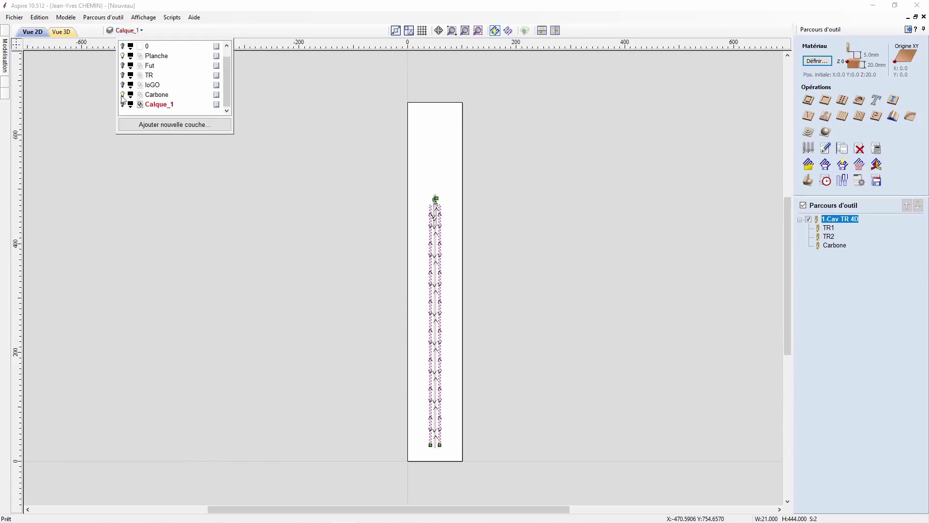
{"action": "left_click", "coordinate": [123, 95]}
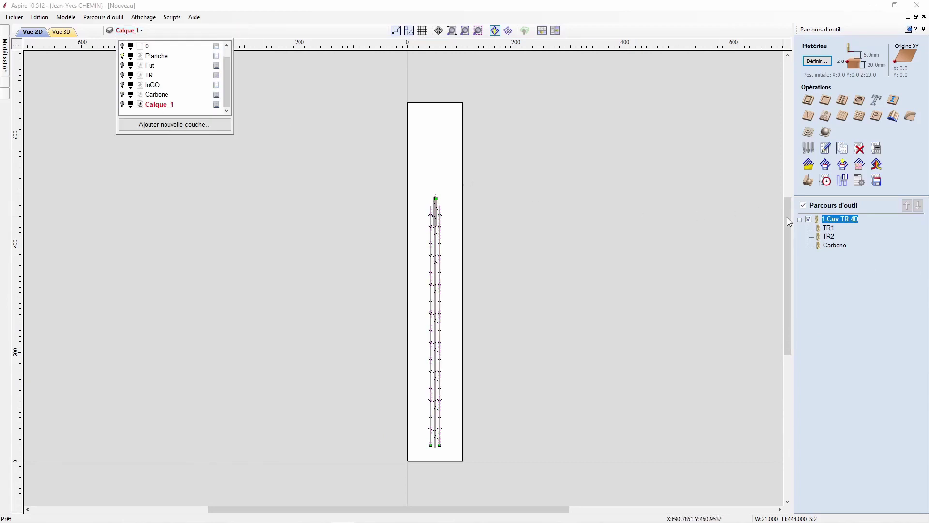
{"action": "left_click", "coordinate": [809, 219]}
{"action": "left_click", "coordinate": [809, 219]}
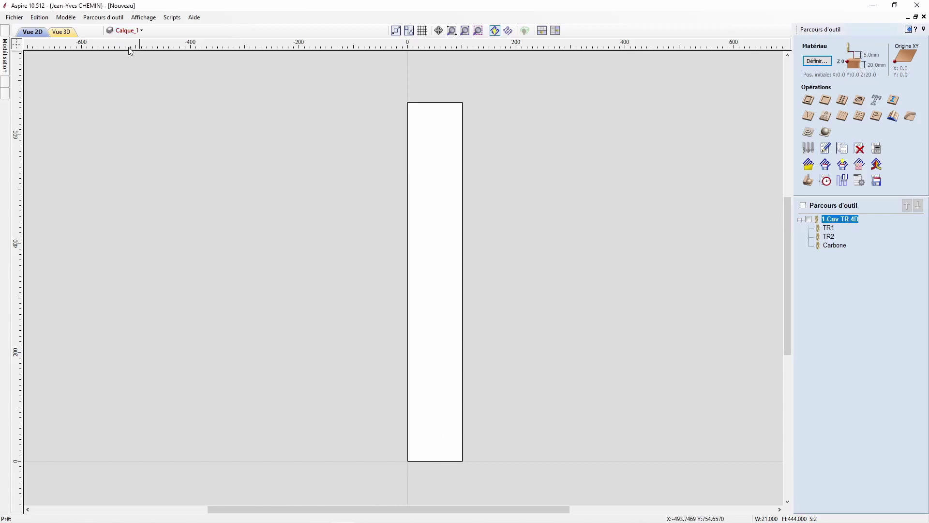
Step: Show the Calque_1 layer, select the neck profile model and start a 3D roughing toolpath with the End Mill (6 mm)
{"action": "left_click", "coordinate": [133, 32]}
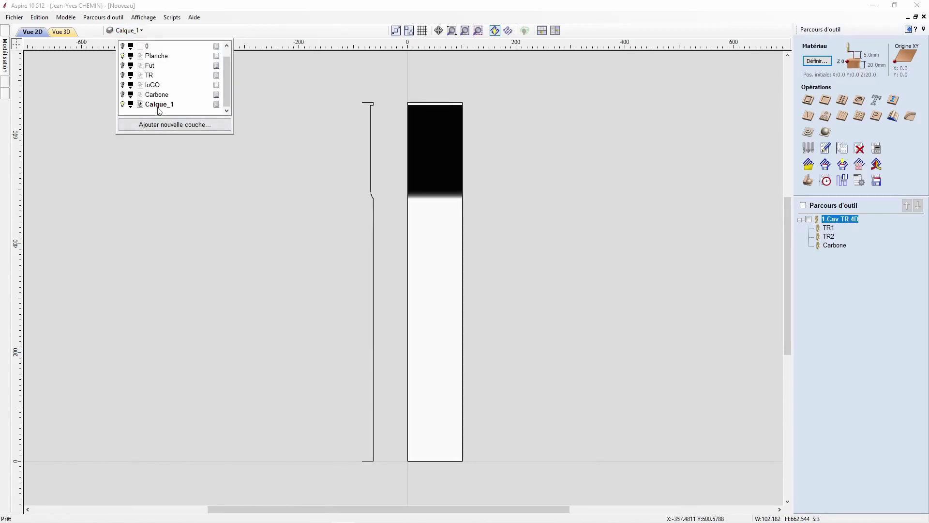
{"action": "left_click", "coordinate": [448, 164]}
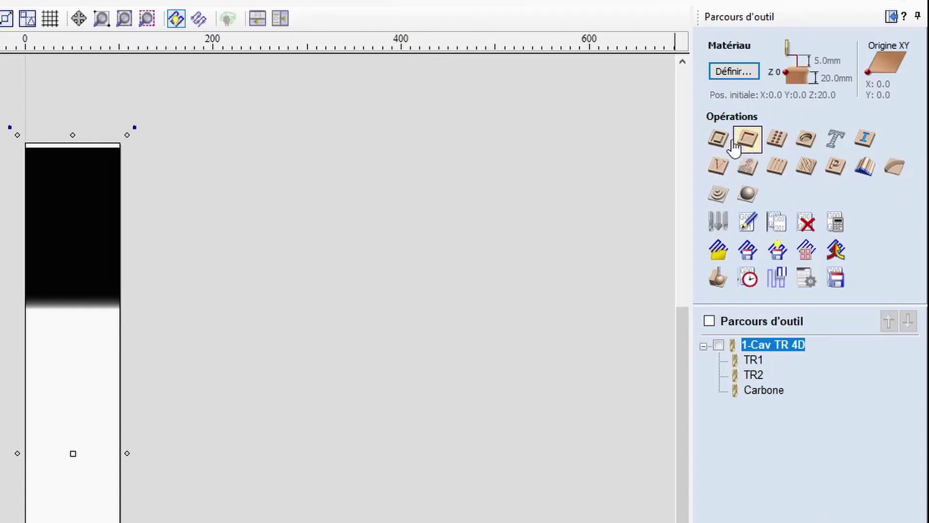
{"action": "left_click", "coordinate": [721, 194]}
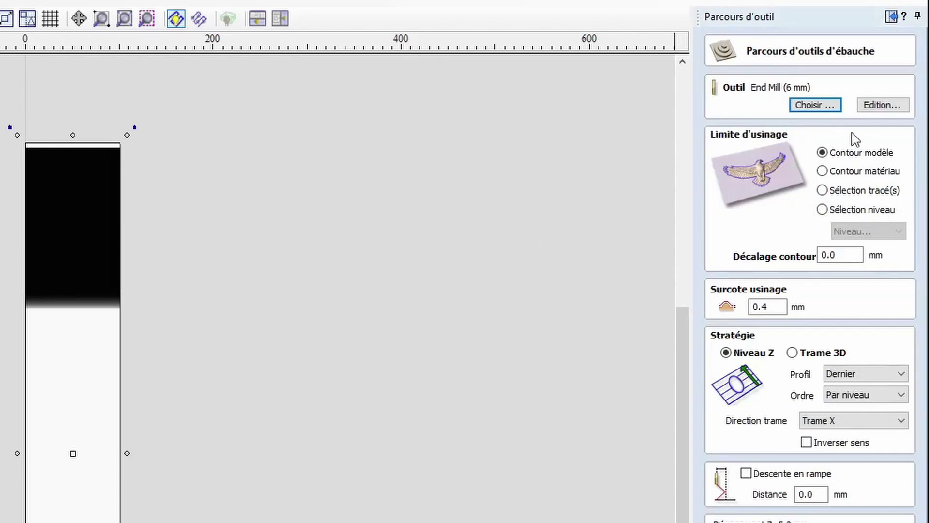
{"action": "left_click", "coordinate": [817, 106]}
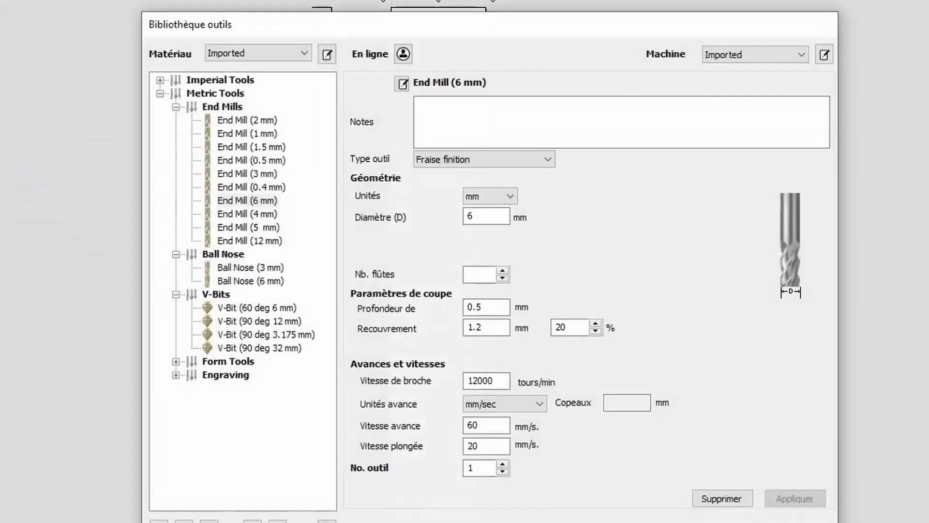
{"action": "left_click", "coordinate": [254, 200]}
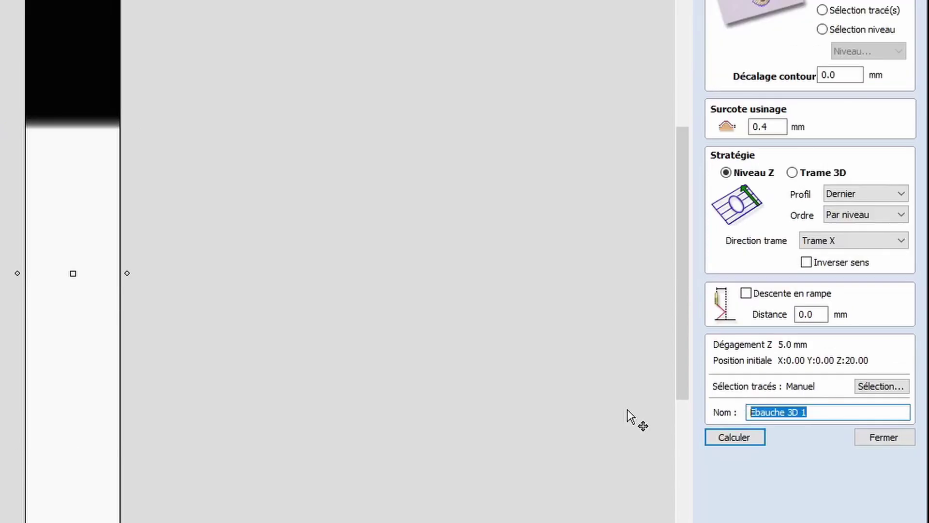
Step: Name the roughing toolpath 2-profil 6D, calculate it and inspect its path on the headstock area in 3D
{"action": "type", "text": "2-profil 6D"}
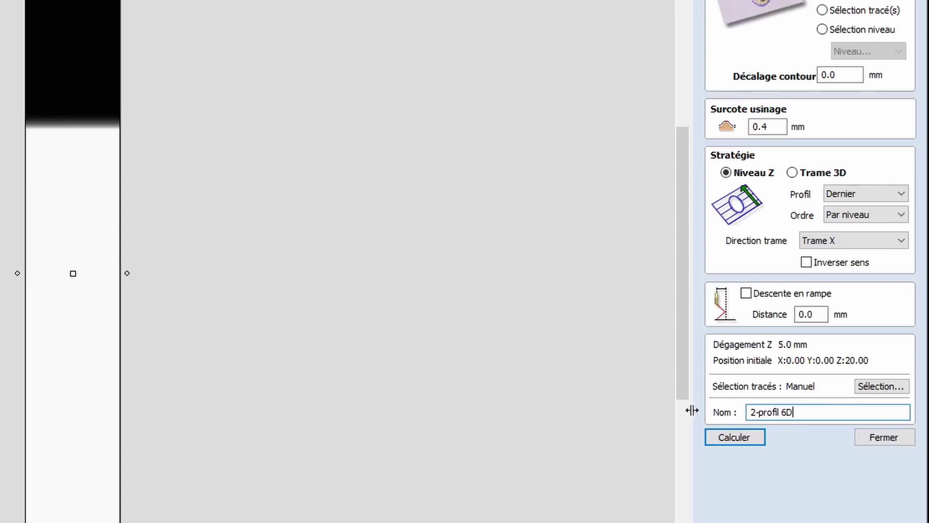
{"action": "left_click", "coordinate": [755, 441]}
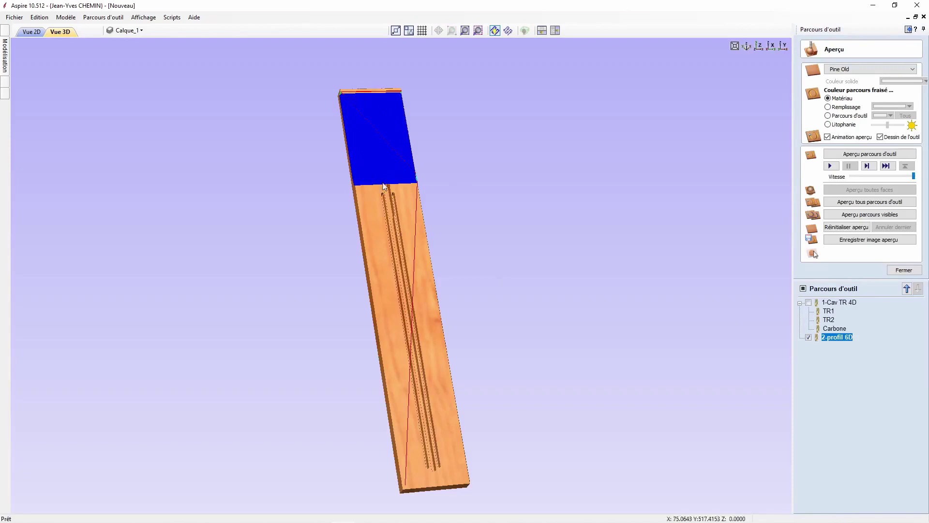
{"action": "left_click_drag", "start_coordinate": [434, 177], "coordinate": [393, 169]}
{"action": "left_click_drag", "start_coordinate": [463, 161], "coordinate": [440, 148]}
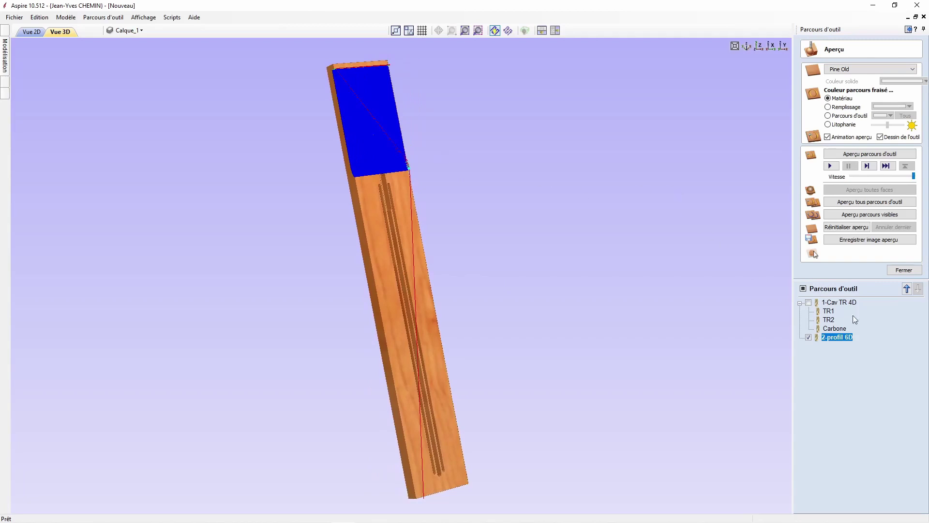
Step: Close the preview, hide the 2-profil 6D toolpath and start a 3D finishing toolpath with the Ball Nose (6 mm)
{"action": "left_click", "coordinate": [902, 269]}
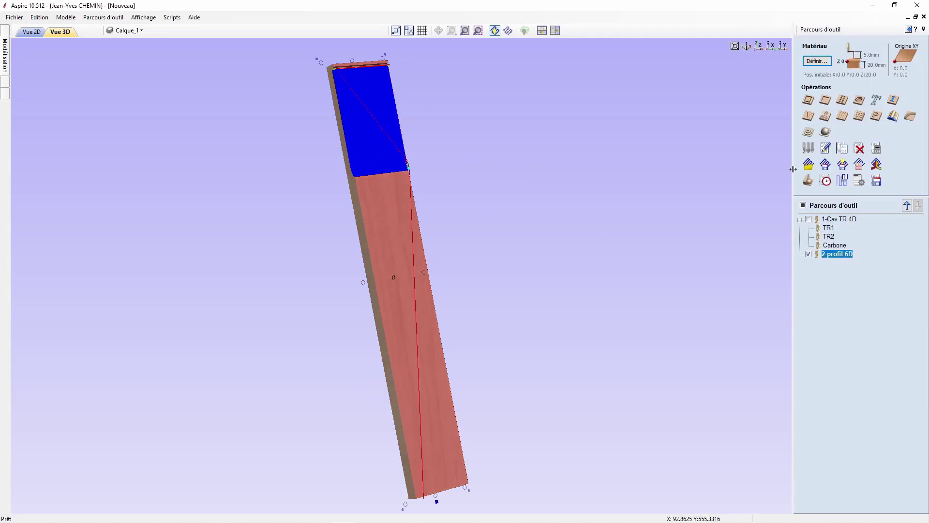
{"action": "left_click", "coordinate": [808, 254]}
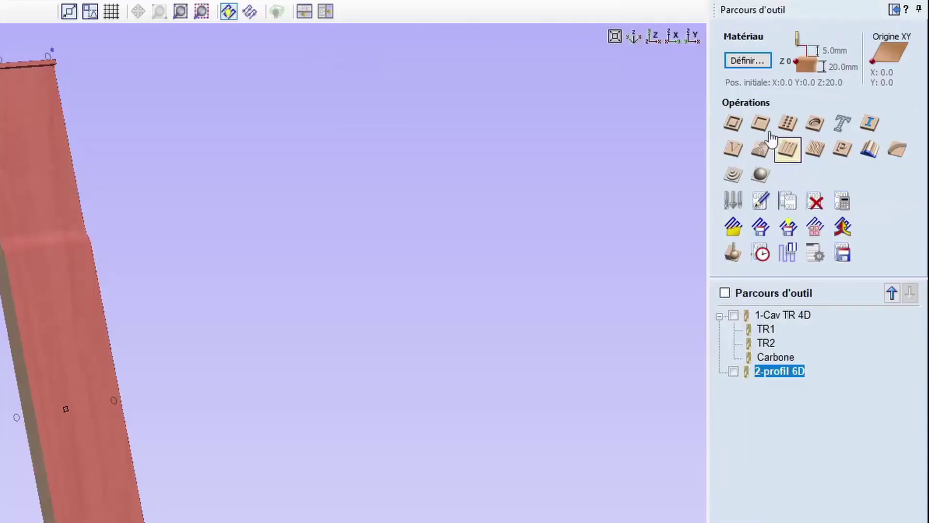
{"action": "left_click", "coordinate": [762, 176]}
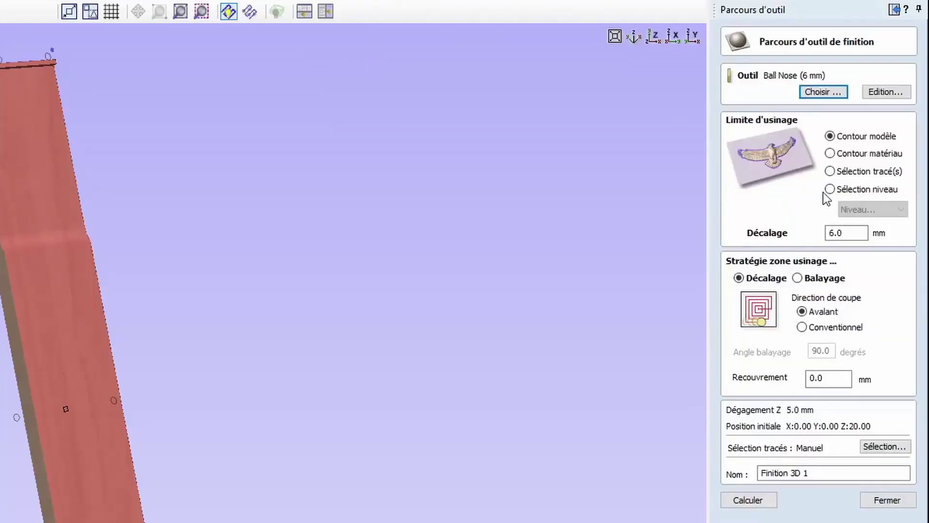
{"action": "left_click", "coordinate": [825, 92]}
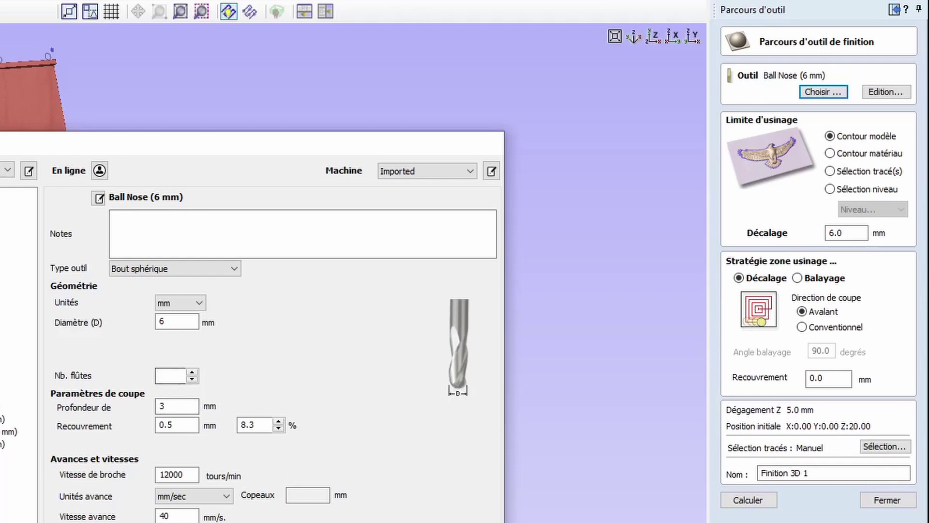
{"action": "left_click", "coordinate": [474, 522]}
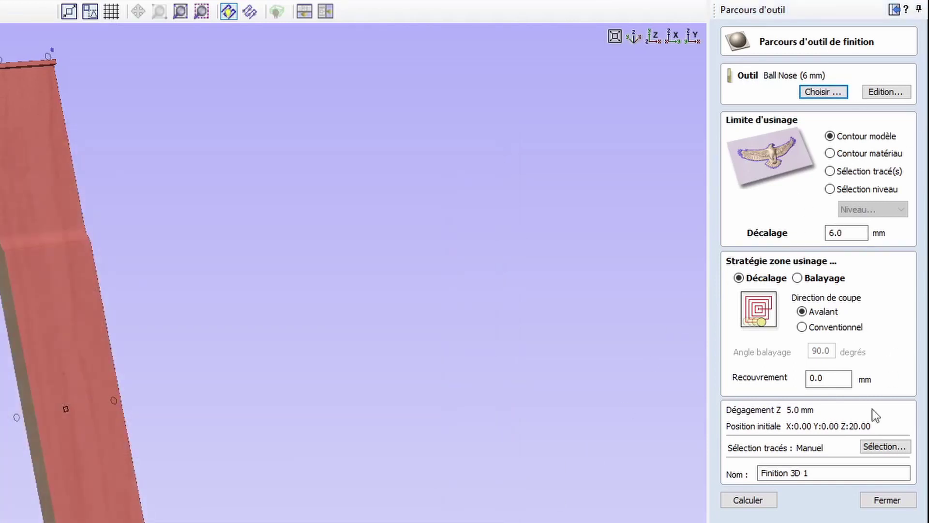
Step: Name the finishing toolpath 3-profil 6R, calculate it, and preview all toolpaths on the neck in 3D
{"action": "left_click_drag", "start_coordinate": [838, 473], "coordinate": [707, 474]}
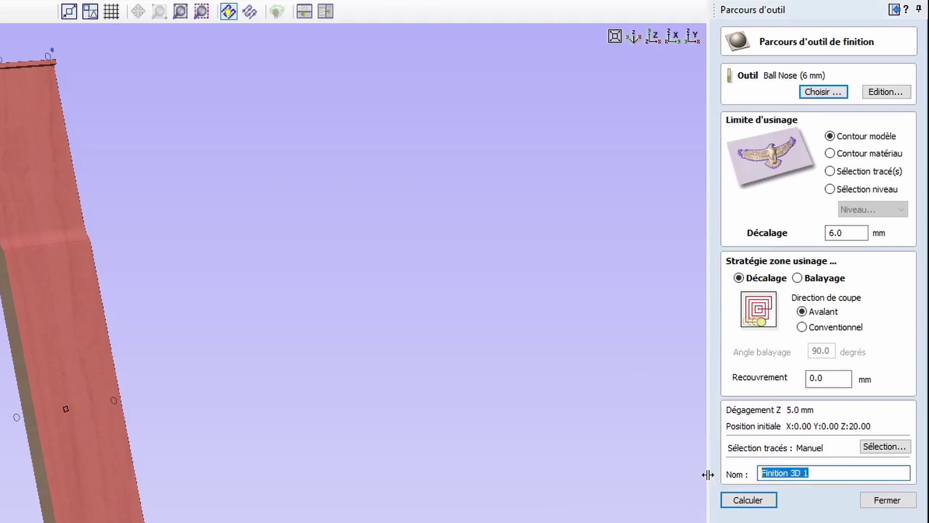
{"action": "type", "text": "3-profil 6R"}
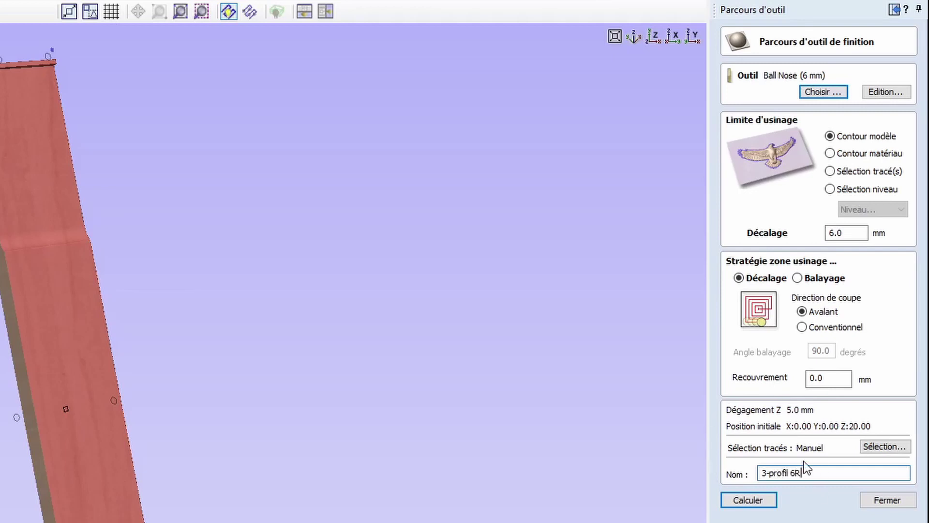
{"action": "left_click", "coordinate": [757, 500]}
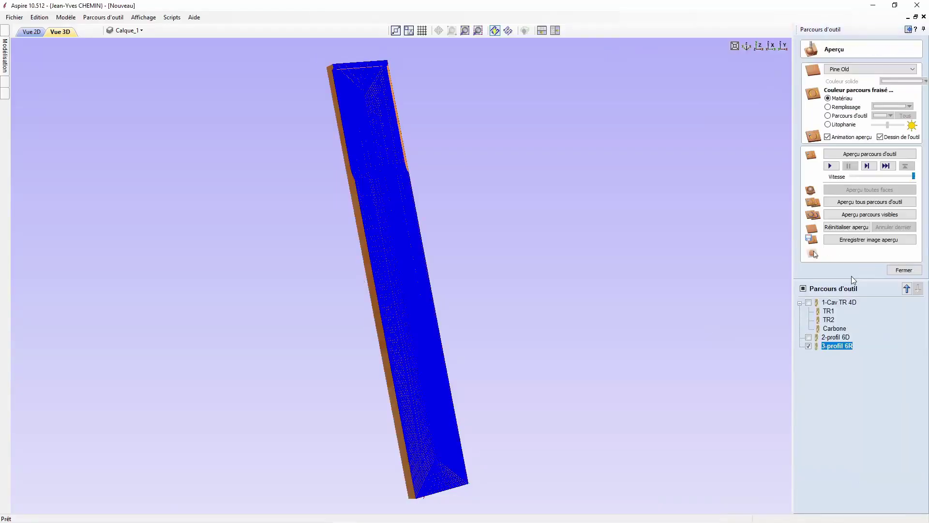
{"action": "left_click", "coordinate": [873, 202]}
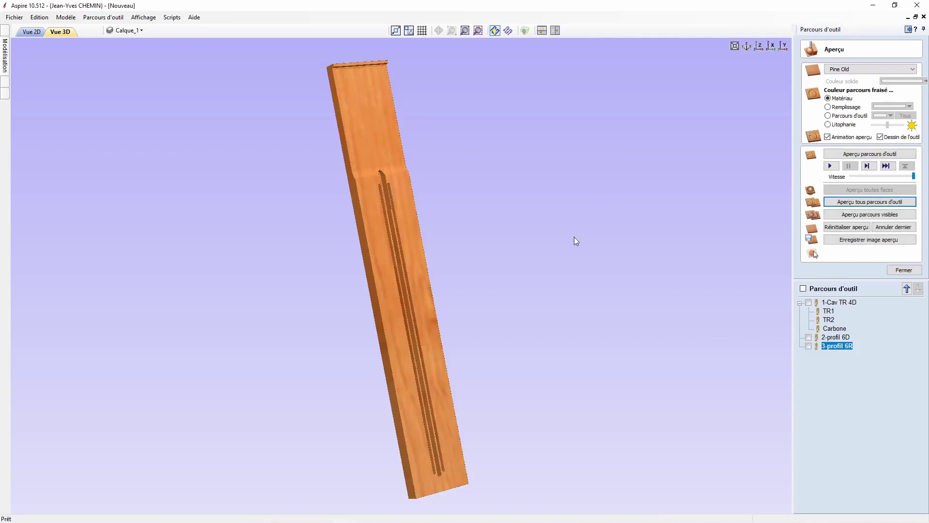
{"action": "left_click_drag", "start_coordinate": [539, 284], "coordinate": [446, 263]}
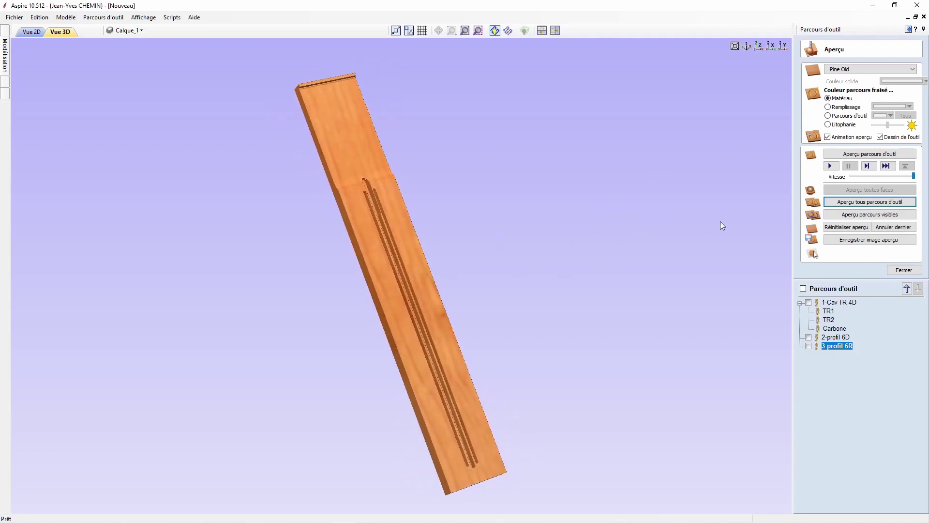
Step: In the 2D view, hide the Calque_1 layer and show the loGO layer
{"action": "left_click", "coordinate": [41, 33]}
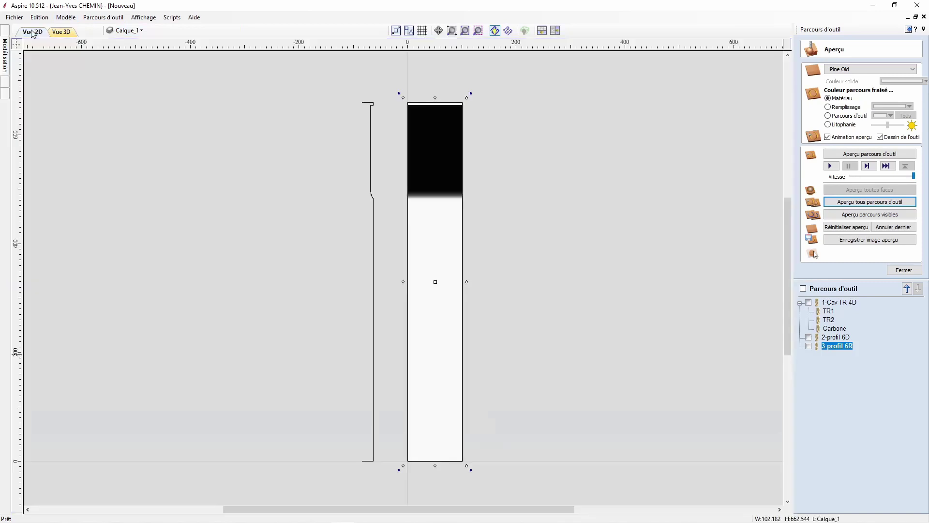
{"action": "left_click", "coordinate": [128, 31]}
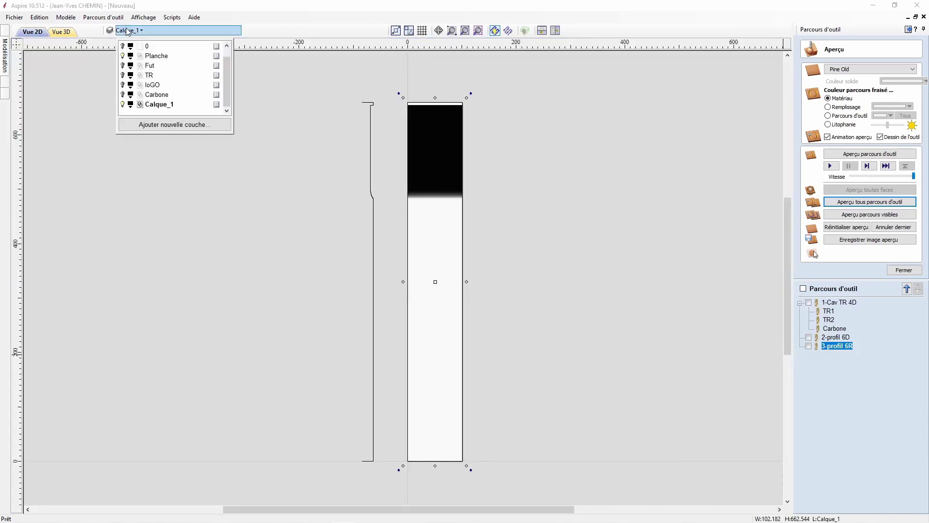
{"action": "left_click", "coordinate": [123, 105]}
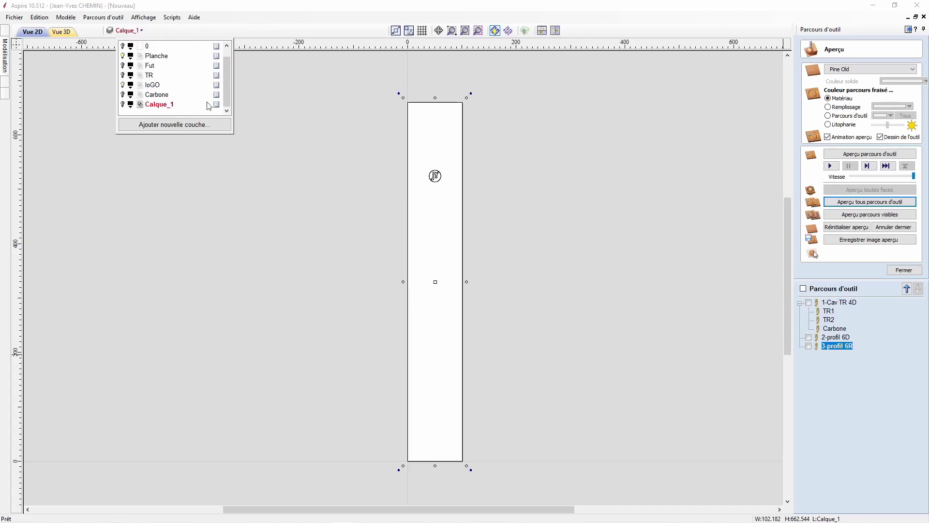
{"action": "scroll", "coordinate": [503, 176], "scroll_direction": "up", "scroll_amount": 3}
{"action": "scroll", "coordinate": [503, 177], "scroll_direction": "up", "scroll_amount": 2}
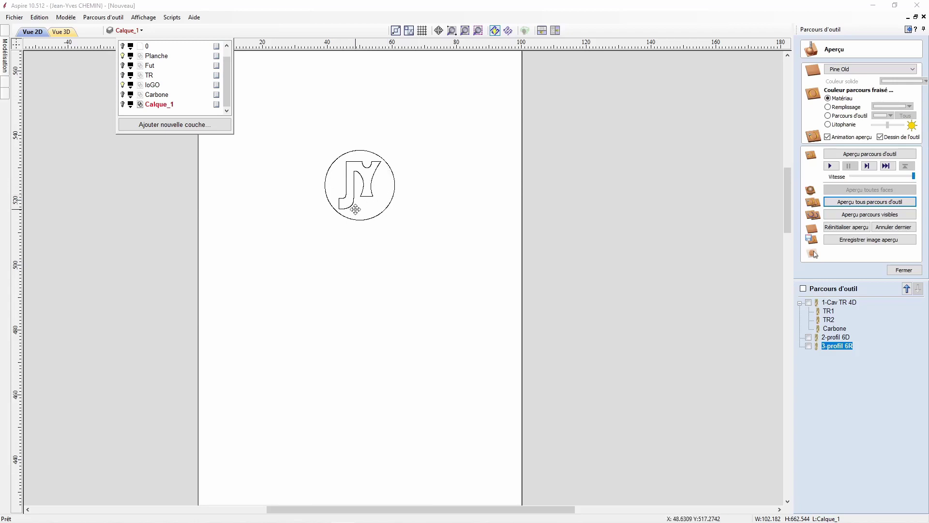
{"action": "left_click", "coordinate": [388, 162]}
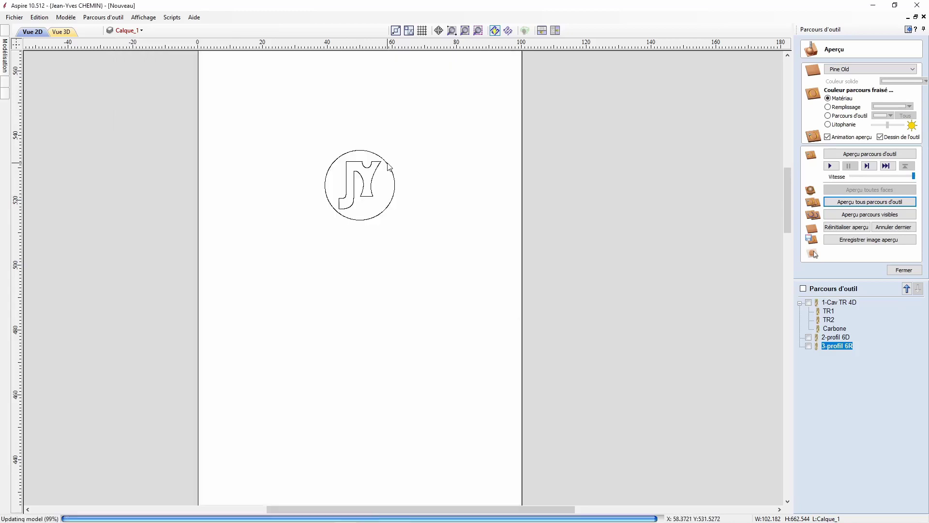
Step: Group the headstock logo's circle and inner letter outline into one object
{"action": "left_click", "coordinate": [390, 169]}
{"action": "left_click", "coordinate": [376, 178], "text": "shift"}
{"action": "right_click", "coordinate": [375, 177]}
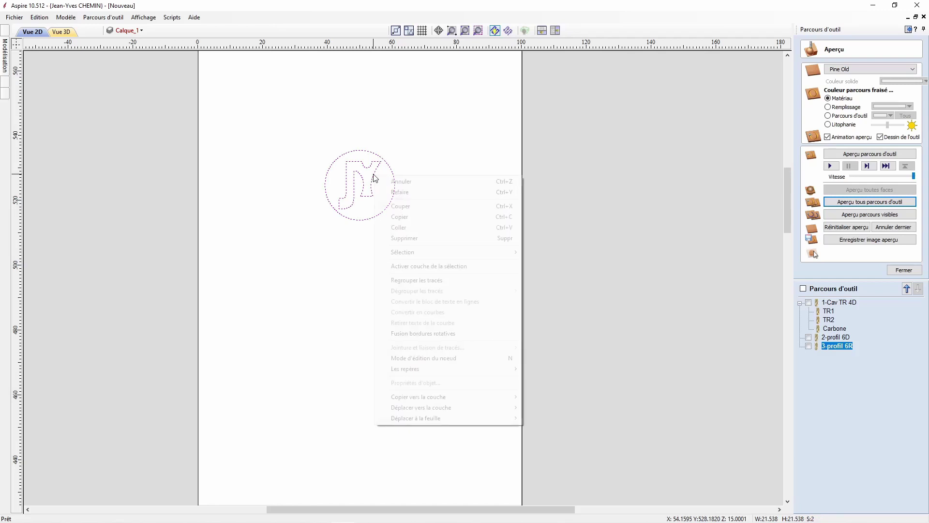
{"action": "left_click", "coordinate": [410, 280]}
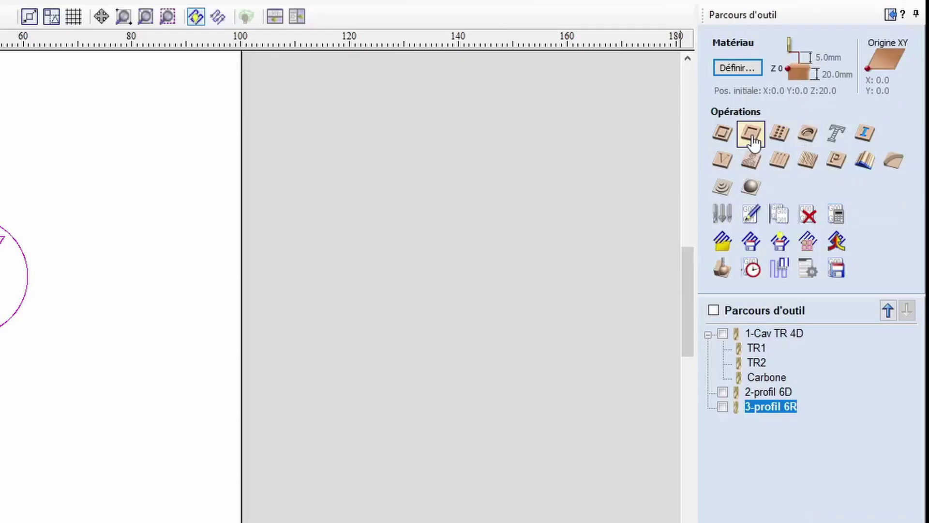
Step: Set up a logo pocket toolpath 2.5 mm deep with End Mill (2 mm) and End Mill (0.5 mm) and a -0.07 mm pocket allowance
{"action": "left_click", "coordinate": [751, 134]}
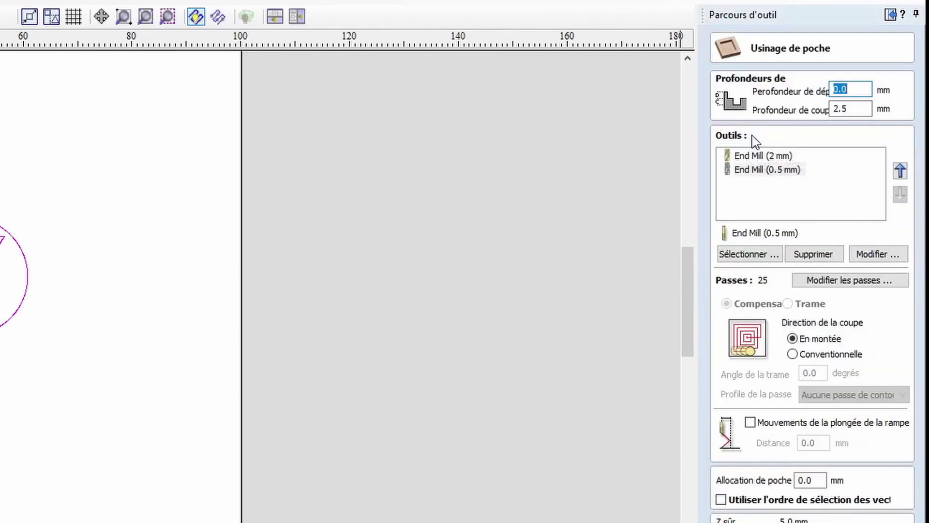
{"action": "key", "text": "Tab"}
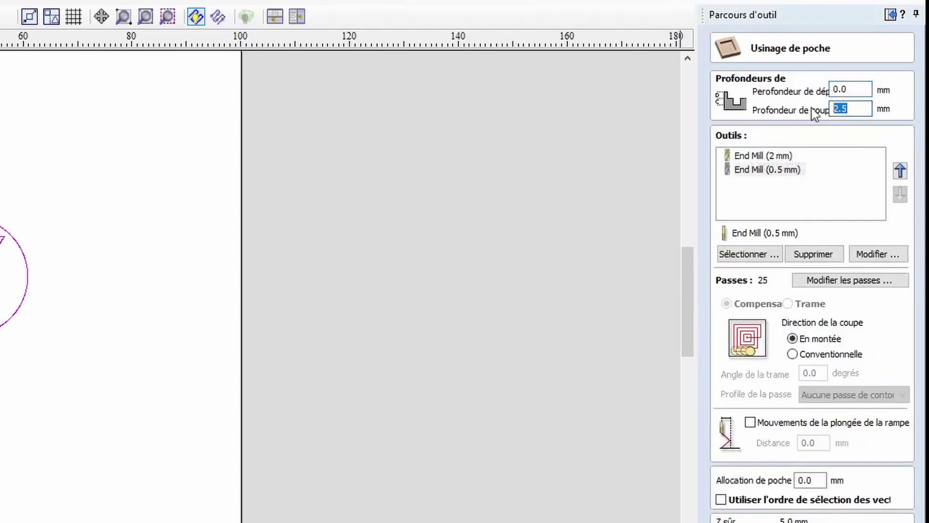
{"action": "type", "text": "2"}
{"action": "left_click", "coordinate": [792, 158]}
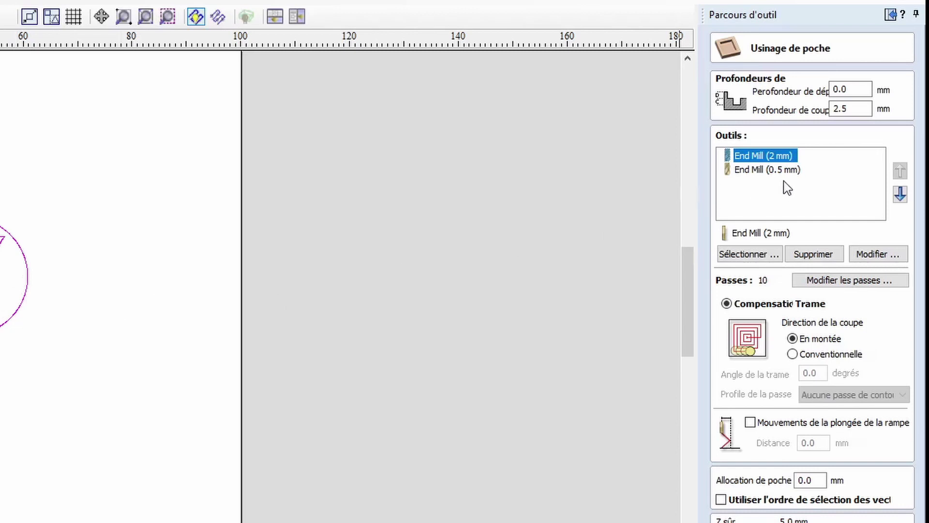
{"action": "left_click", "coordinate": [786, 174]}
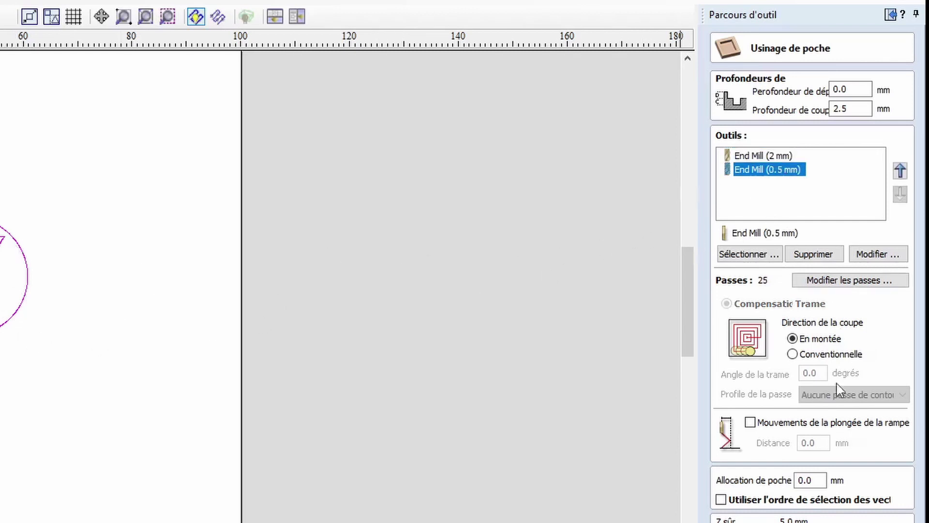
{"action": "left_click", "coordinate": [815, 481]}
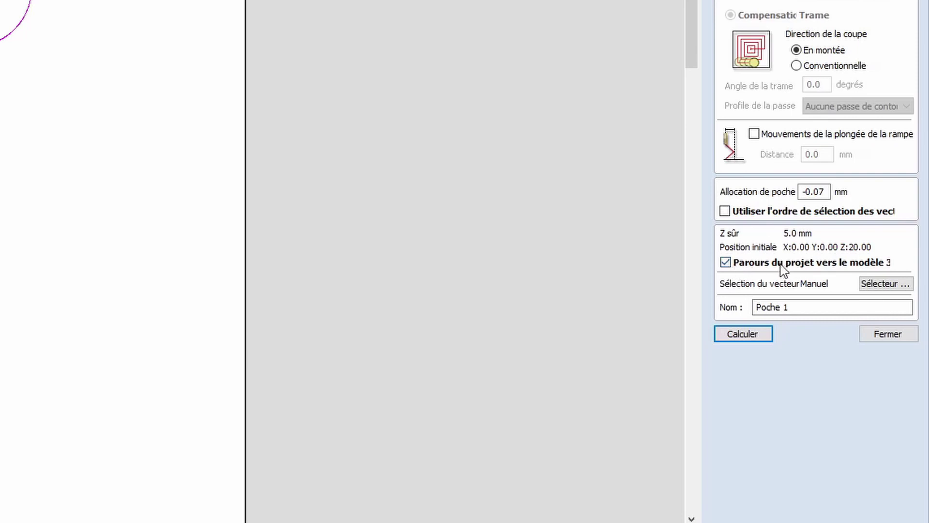
Step: Name the logo pocket toolpath 4-logo and calculate it
{"action": "left_click_drag", "start_coordinate": [799, 312], "coordinate": [738, 308]}
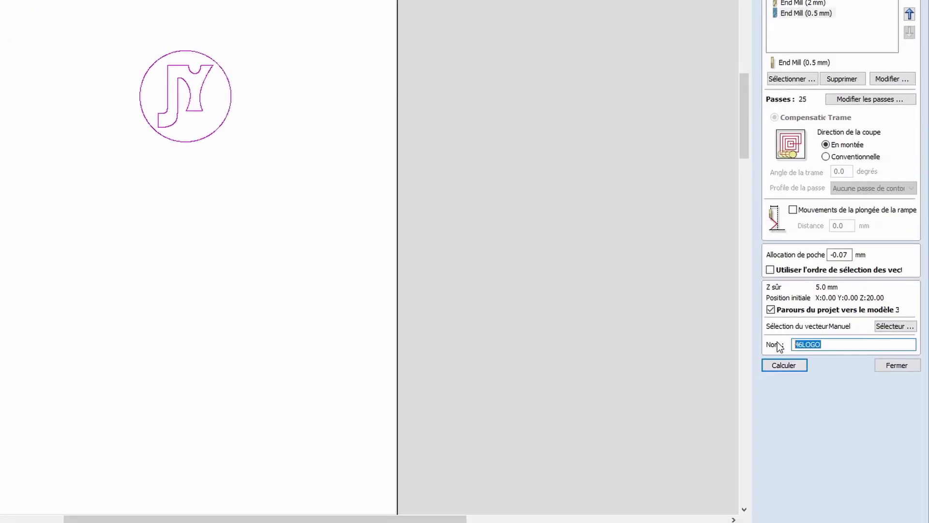
{"action": "type", "text": "4"}
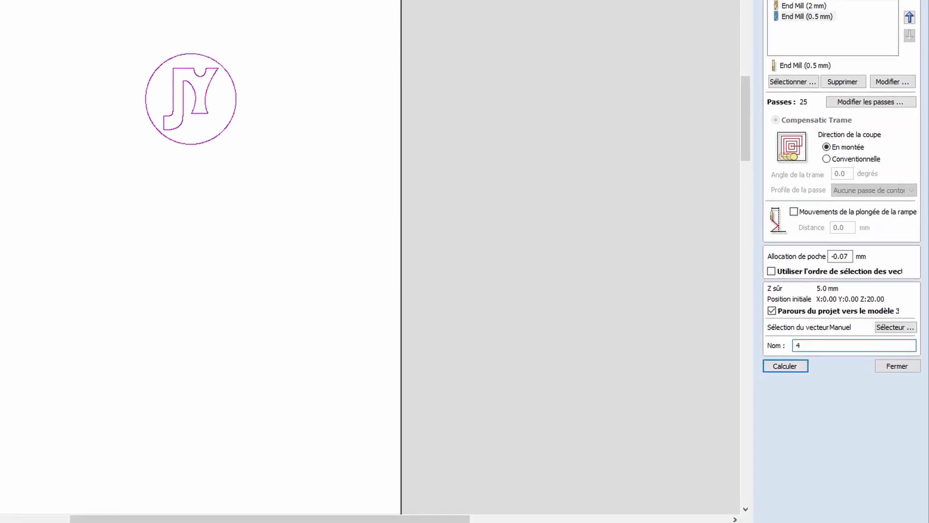
{"action": "type", "text": "-logo"}
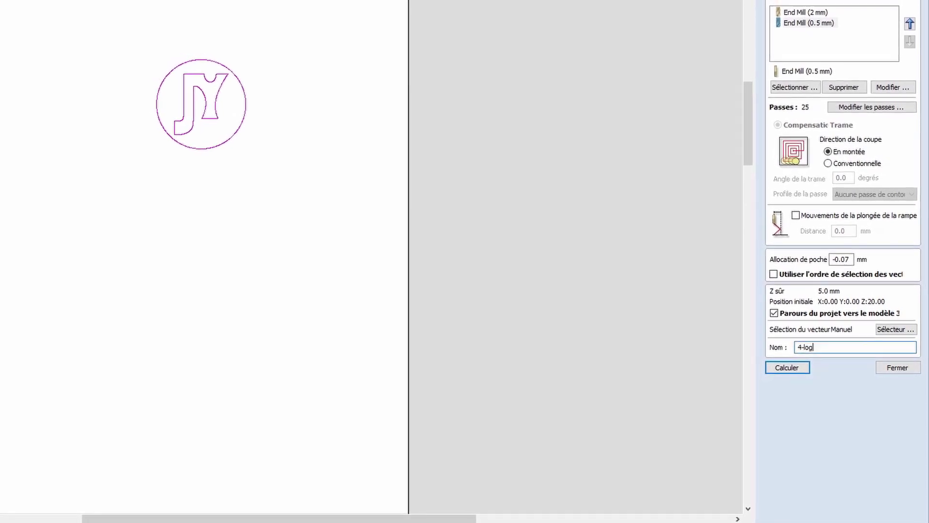
{"action": "left_click", "coordinate": [799, 370]}
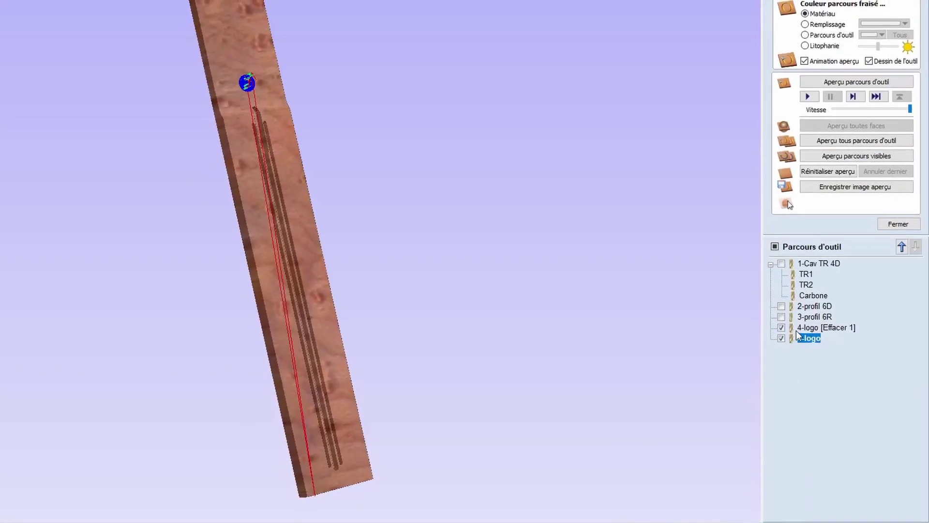
Step: Rename the logo's 2 mm clearing toolpath as 4-logo 2D
{"action": "left_click", "coordinate": [836, 328]}
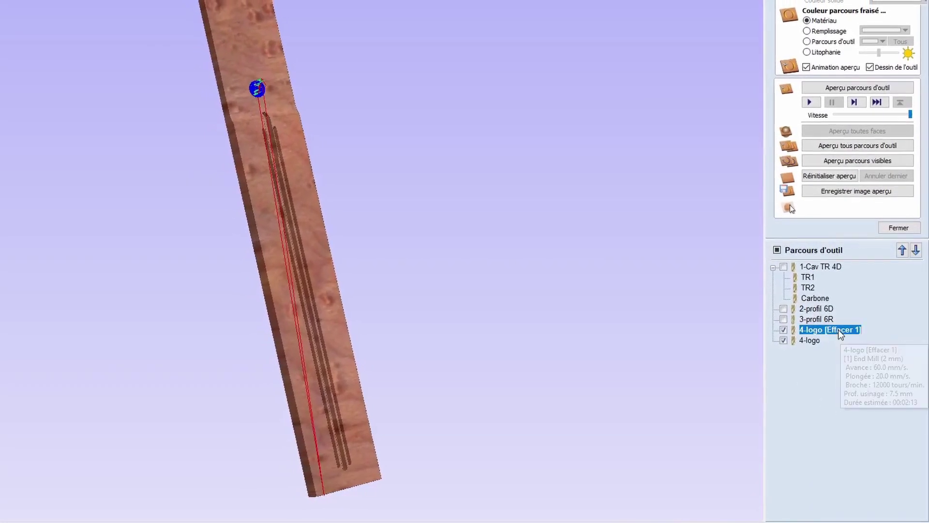
{"action": "right_click", "coordinate": [840, 334]}
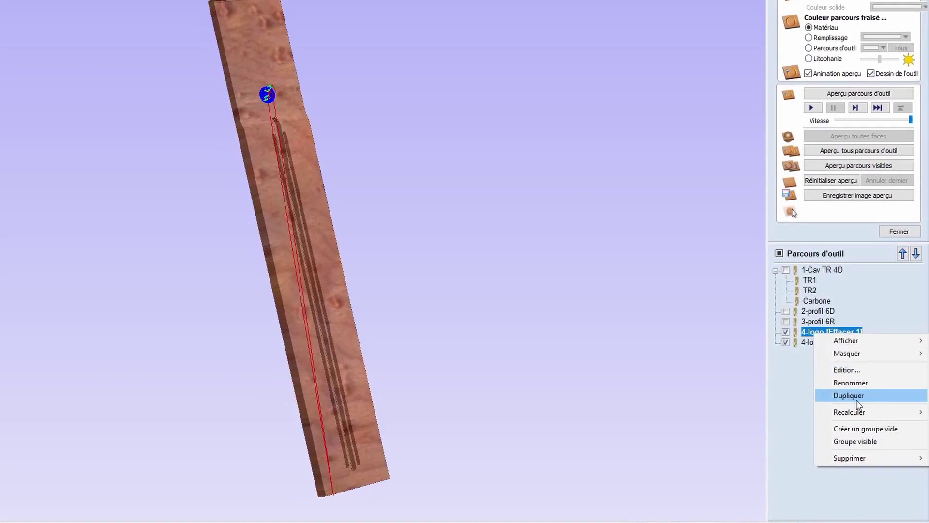
{"action": "left_click", "coordinate": [858, 384]}
{"action": "left_click", "coordinate": [841, 331]}
{"action": "left_click_drag", "start_coordinate": [827, 334], "coordinate": [863, 335]}
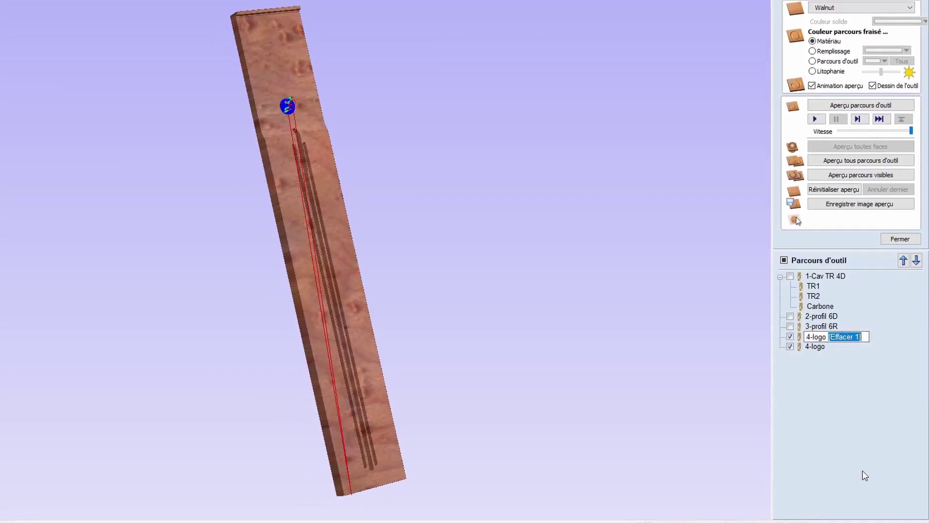
{"action": "type", "text": "2D"}
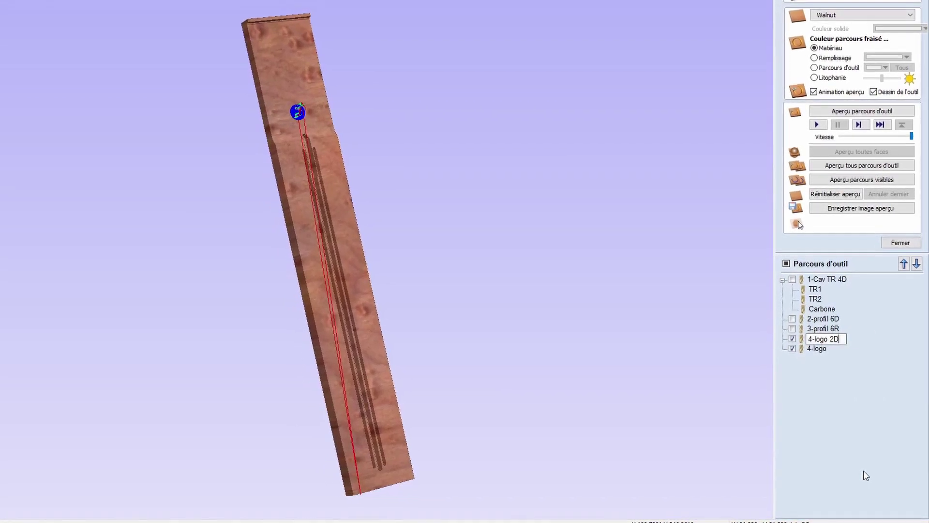
Step: Rename the logo's 0.5 mm end mill toolpath as 4-logo 05D
{"action": "left_click", "coordinate": [825, 350]}
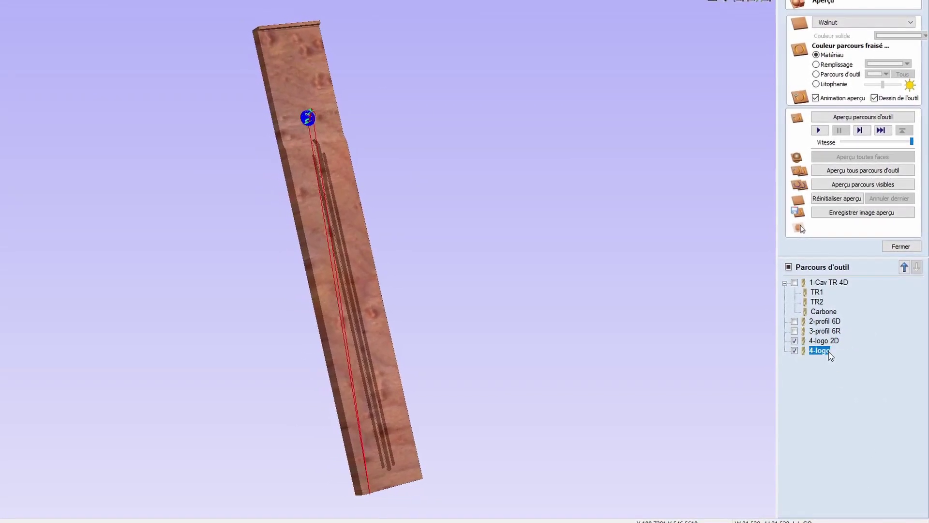
{"action": "right_click", "coordinate": [829, 353]}
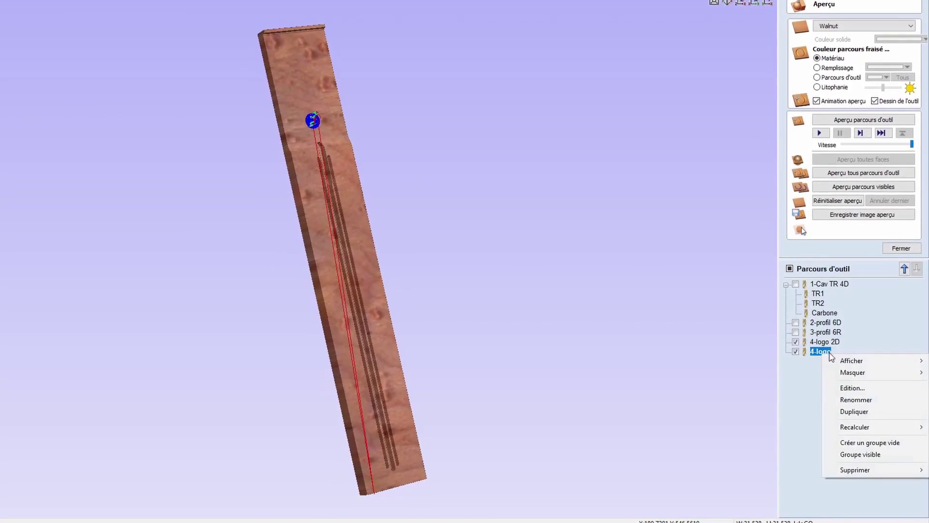
{"action": "left_click", "coordinate": [856, 400]}
{"action": "key", "text": "End"}
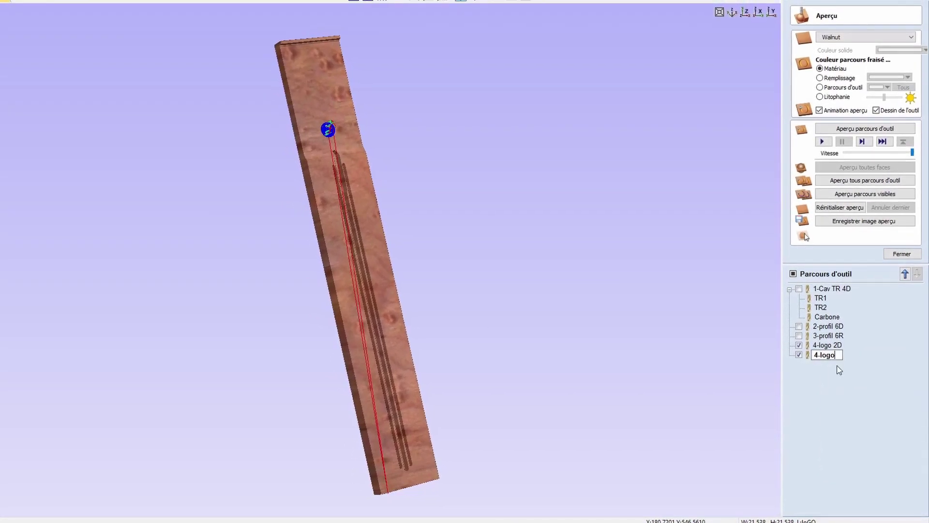
{"action": "type", "text": "05"}
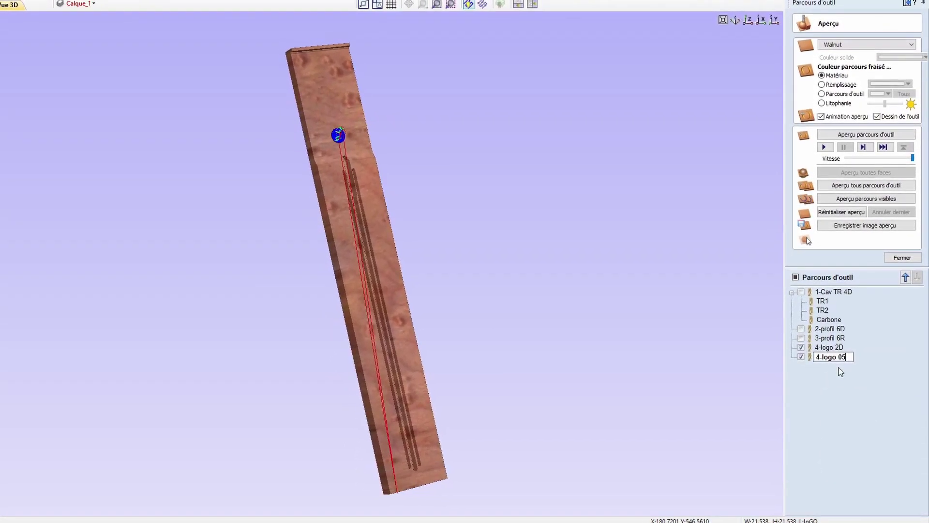
{"action": "type", "text": "D"}
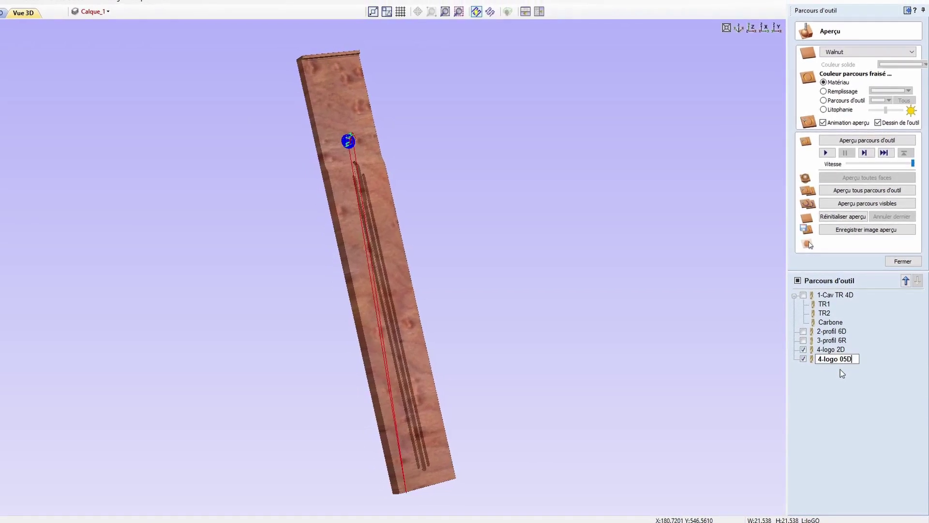
Step: Close the toolpath preview and save the 1-Cav TR 4D toolpath as a Grbl (mm) G-code file in the Parcours folder
{"action": "key", "text": "Return"}
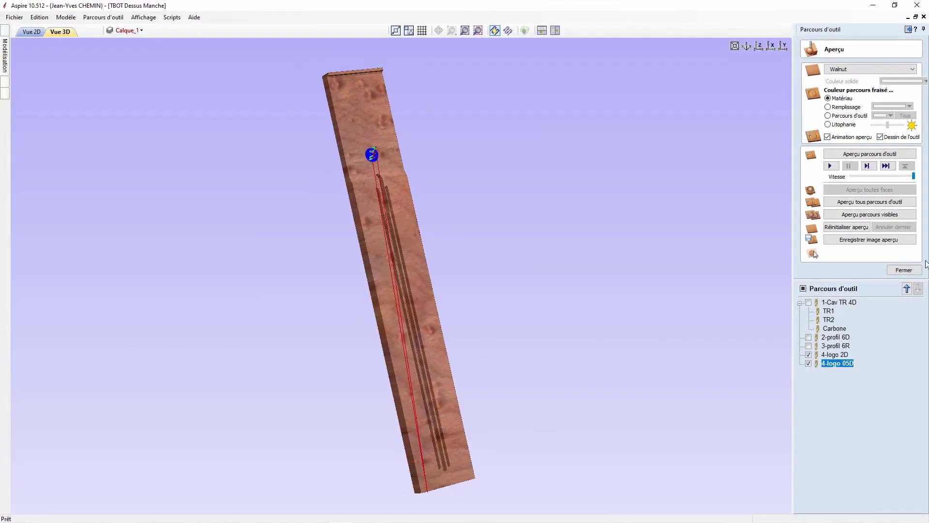
{"action": "left_click", "coordinate": [904, 270]}
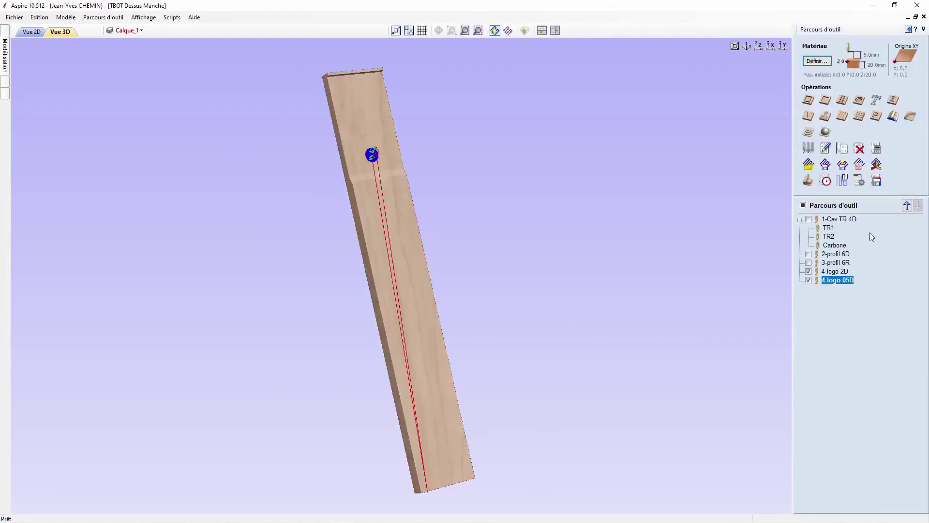
{"action": "left_click", "coordinate": [877, 181]}
{"action": "left_click", "coordinate": [839, 298]}
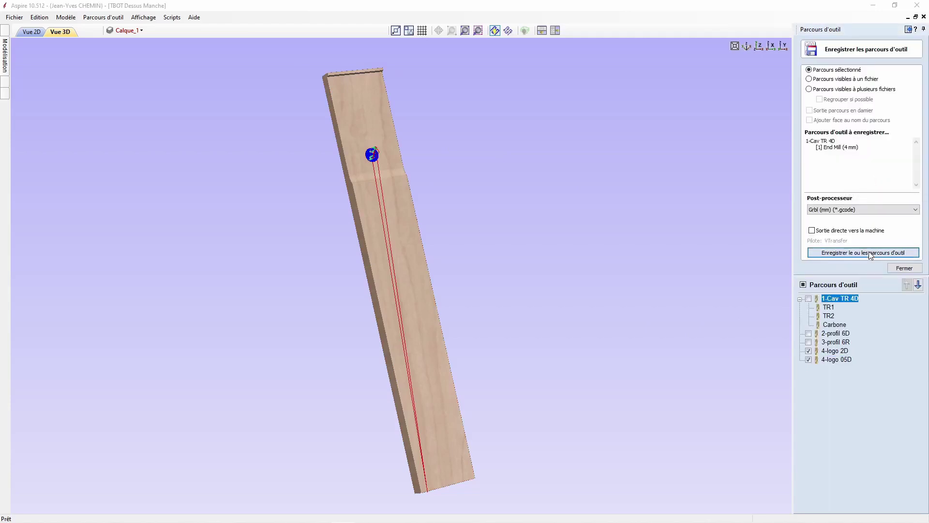
{"action": "left_click", "coordinate": [869, 253]}
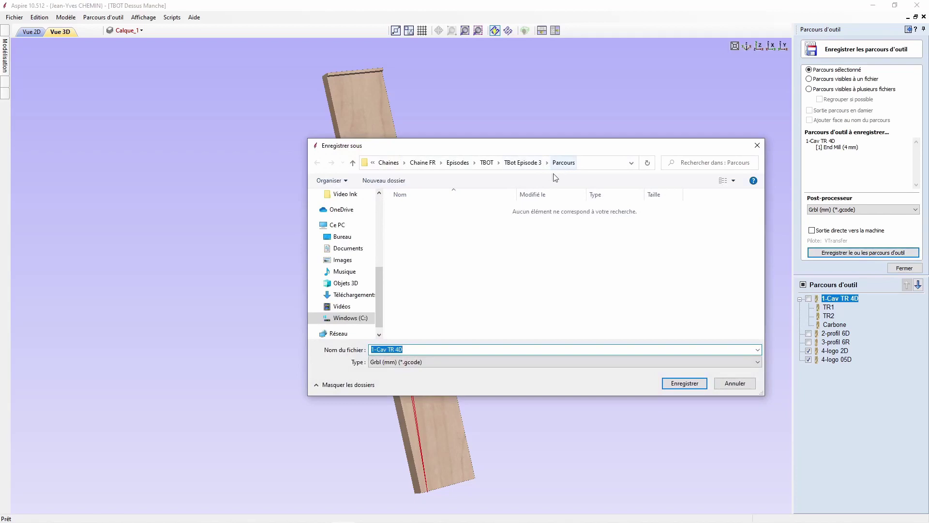
{"action": "left_click", "coordinate": [682, 384]}
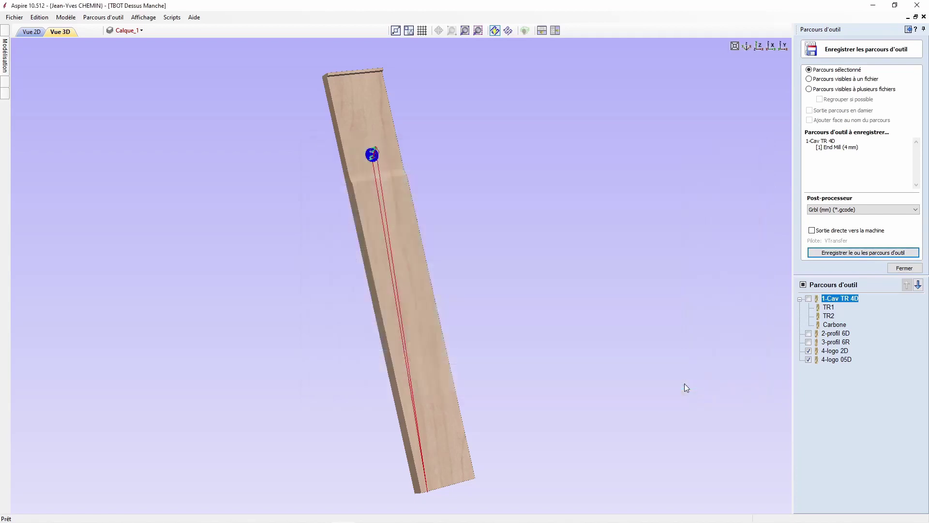
Step: Save the 2-profil 6D and 3-profil 6R toolpaths as separate Grbl (mm) G-code files under their own names
{"action": "left_click", "coordinate": [833, 333]}
{"action": "left_click", "coordinate": [870, 253]}
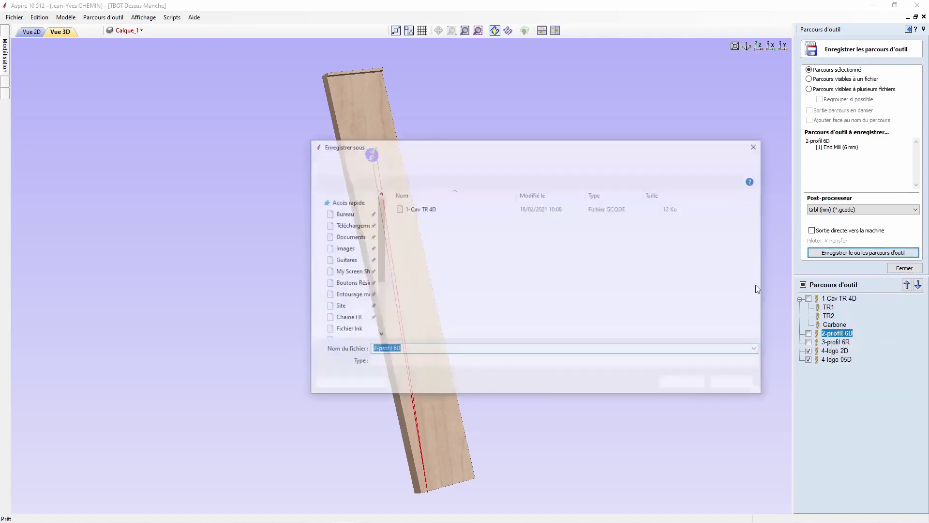
{"action": "left_click", "coordinate": [684, 383]}
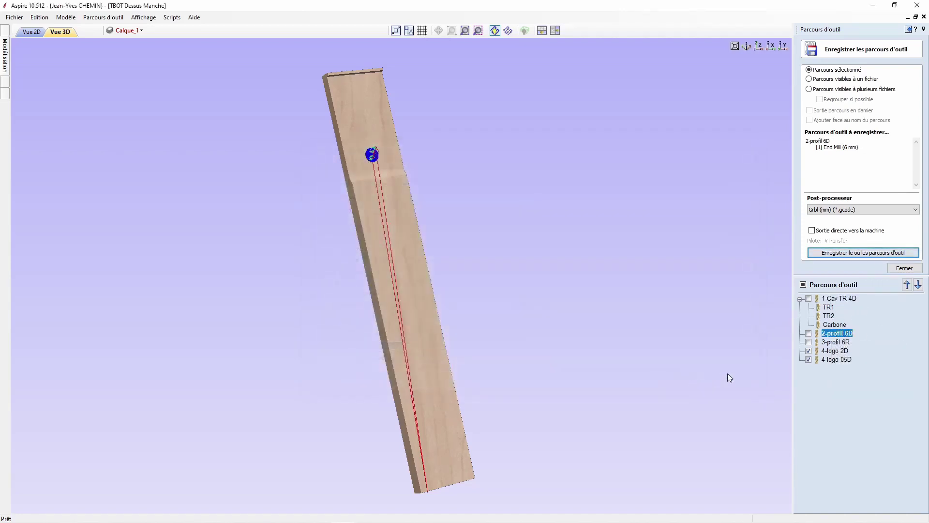
{"action": "left_click", "coordinate": [842, 342]}
{"action": "left_click", "coordinate": [883, 256]}
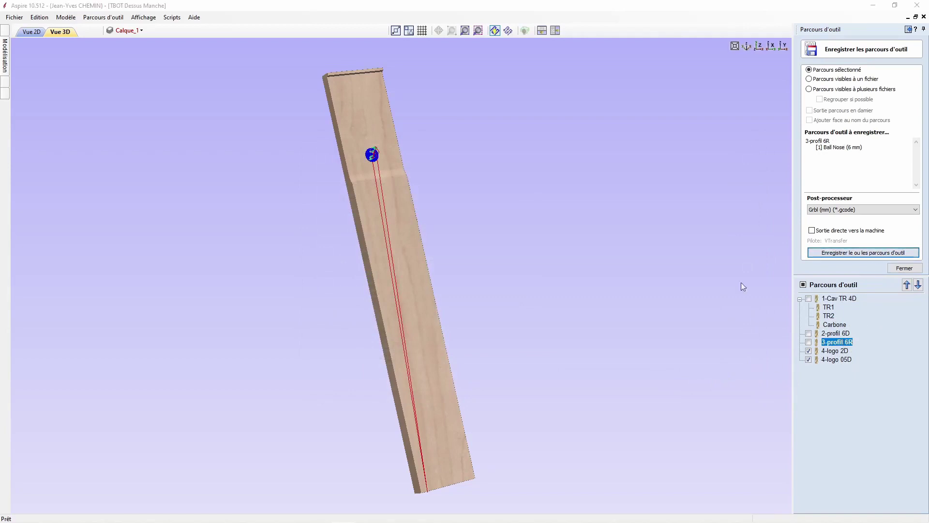
{"action": "left_click", "coordinate": [679, 383]}
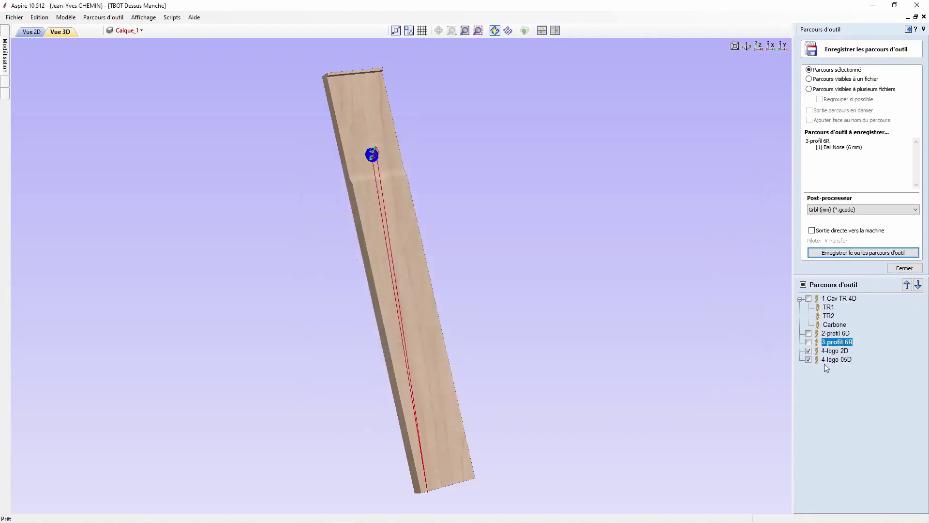
Step: Save the 4-logo 2D and 4-logo 05D toolpaths as separate Grbl (mm) G-code files under their own names
{"action": "left_click", "coordinate": [834, 352]}
{"action": "left_click", "coordinate": [870, 253]}
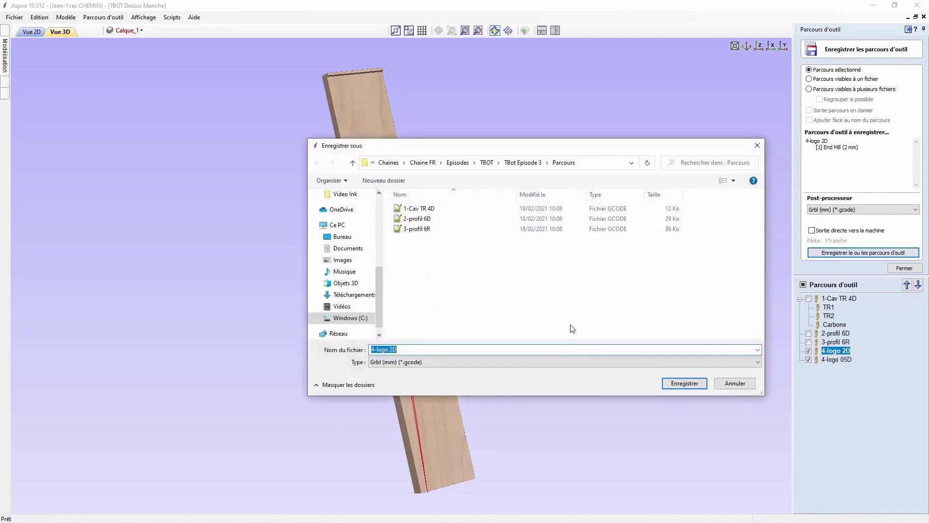
{"action": "left_click", "coordinate": [683, 382]}
{"action": "left_click", "coordinate": [838, 360]}
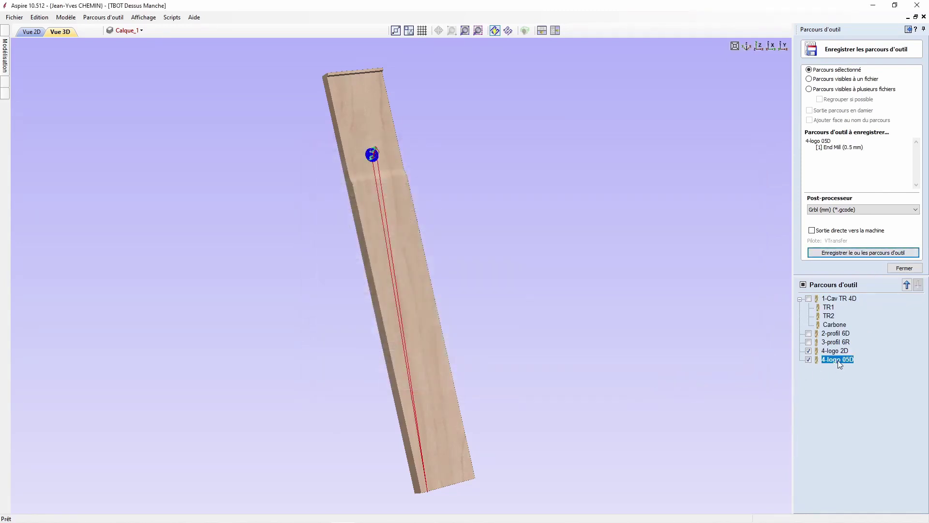
{"action": "left_click", "coordinate": [871, 254]}
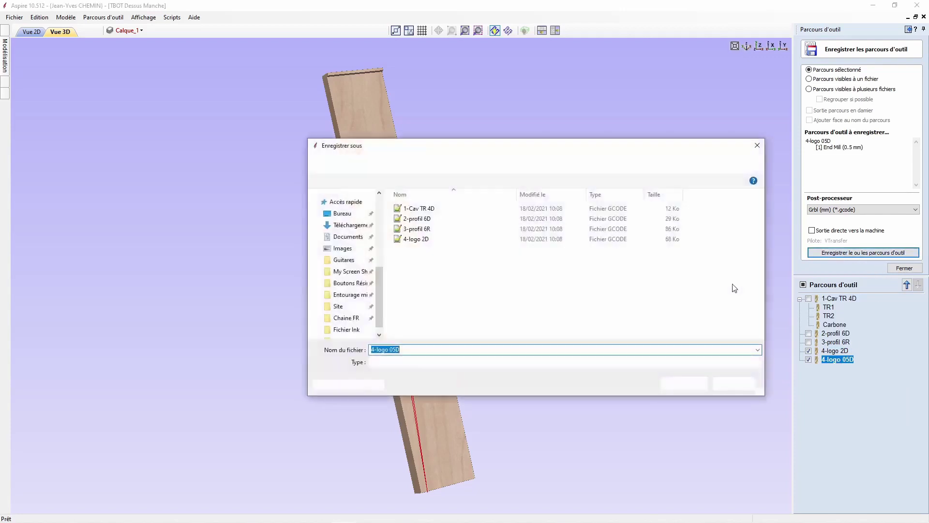
{"action": "left_click", "coordinate": [689, 383]}
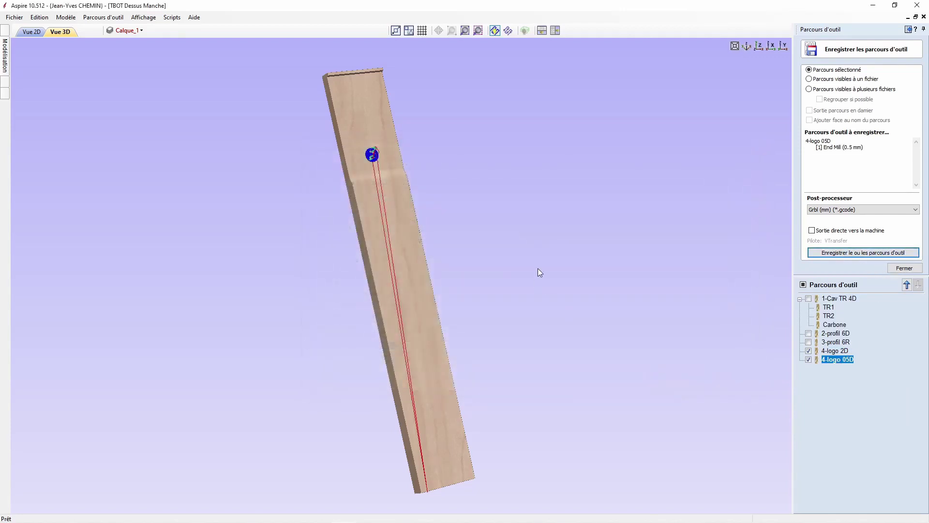
Step: Save a copy of the Aspire project as TBOT Dessus Manche in the Parcours folder
{"action": "left_click", "coordinate": [14, 18]}
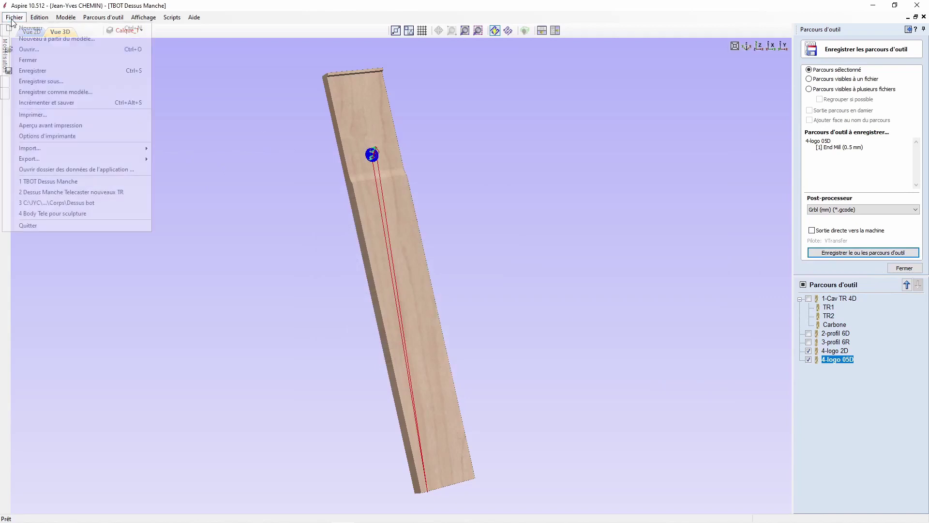
{"action": "left_click", "coordinate": [76, 86]}
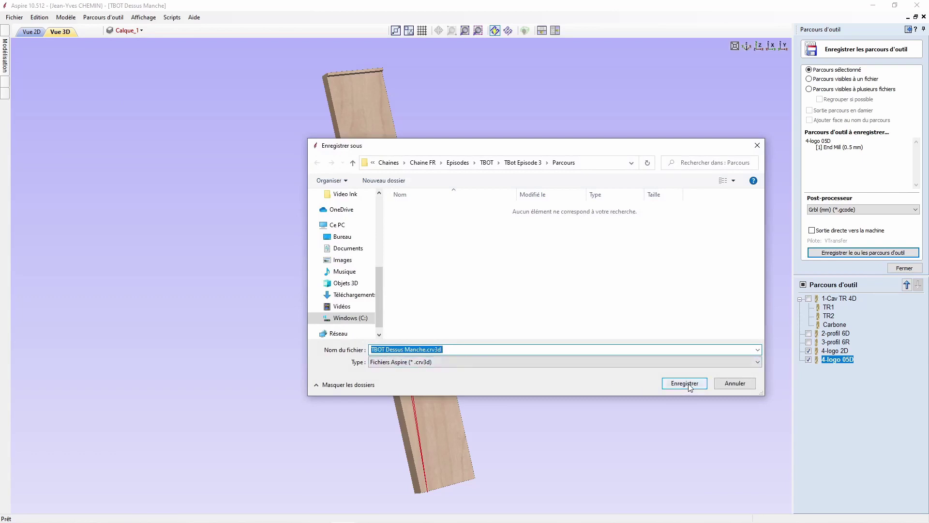
{"action": "left_click", "coordinate": [466, 349]}
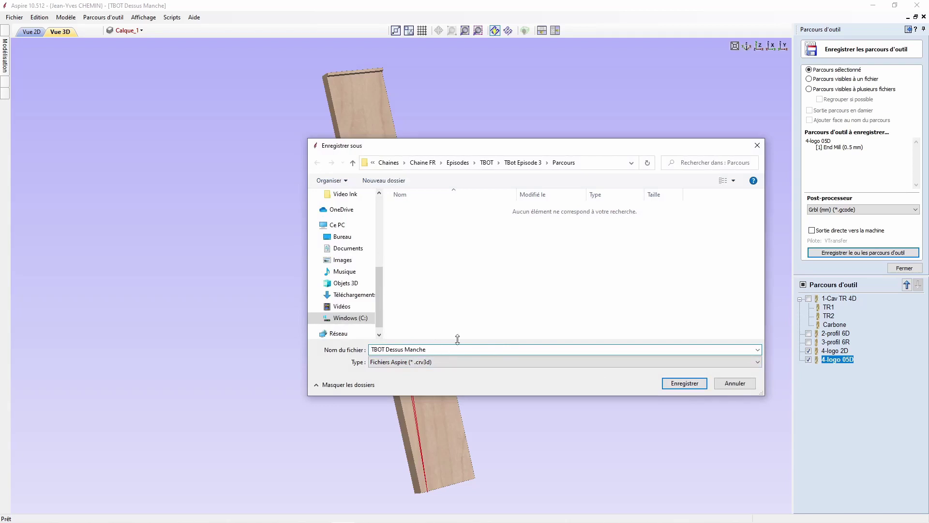
{"action": "left_click", "coordinate": [661, 382]}
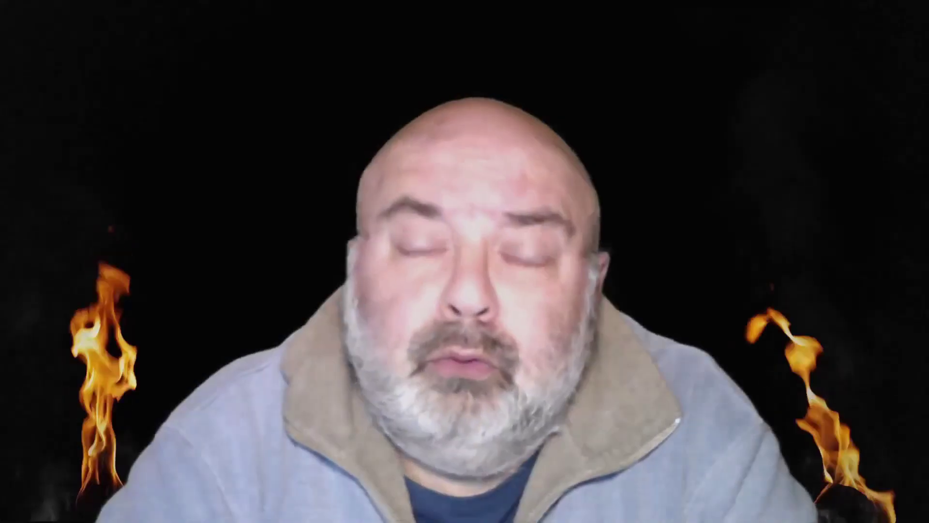